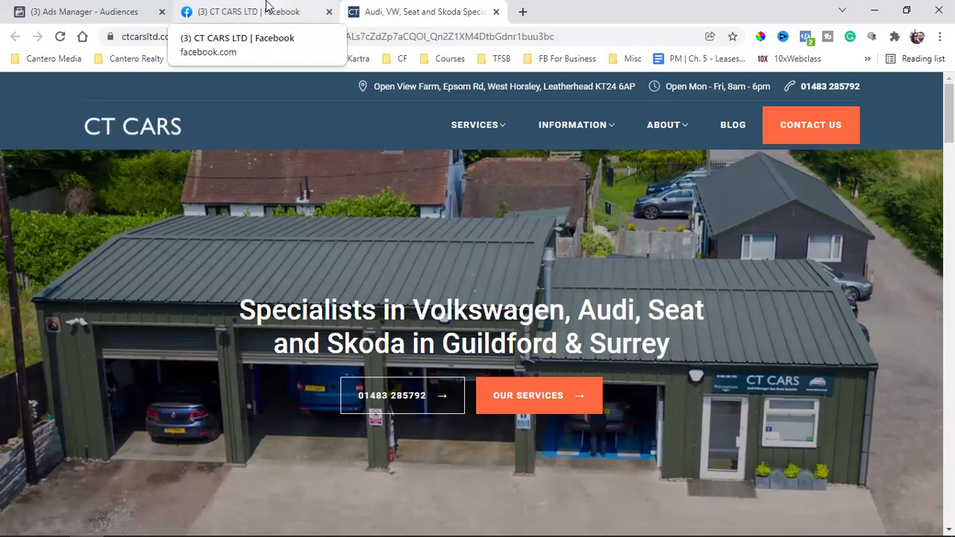
Step: Select the base address of the CT Cars website in its URL, leaving out the fbclid tracking part
double_click(168, 32)
left_click(175, 35)
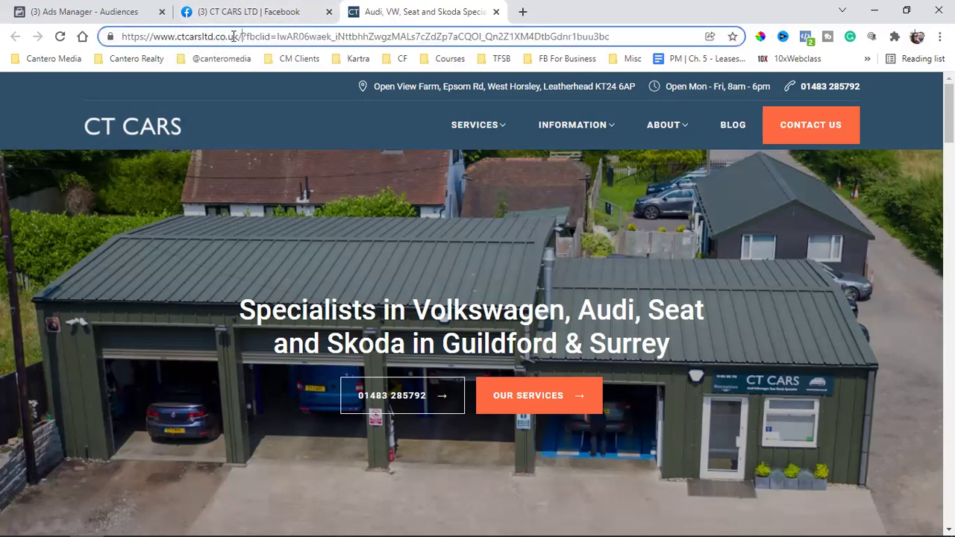
left_click_drag(242, 36, 37, 42)
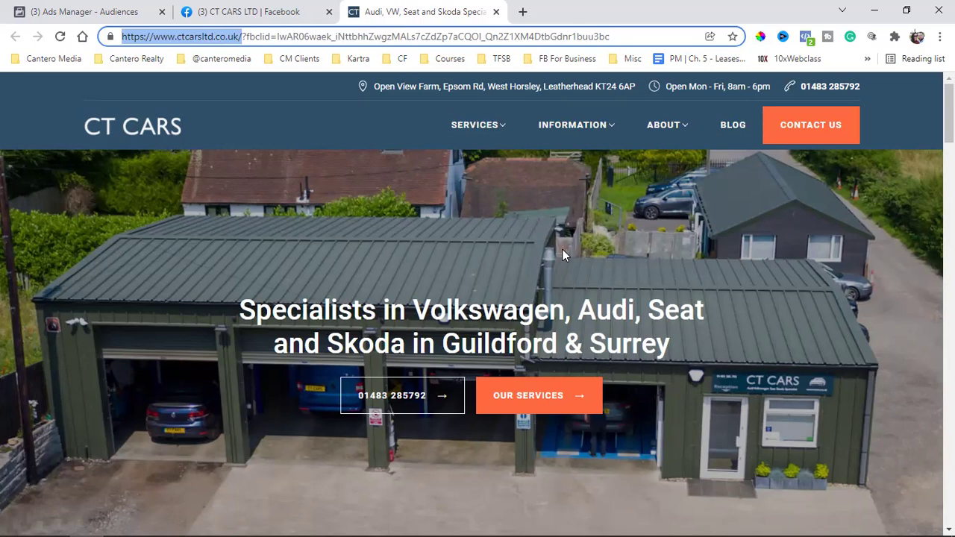
Step: View the CT CARS LTD Facebook page and the rules of the "10% OFF Quote REMAP10 (Post Engagement)" audience in Ads Manager
left_click(214, 6)
scroll(798, 301, "up", 2)
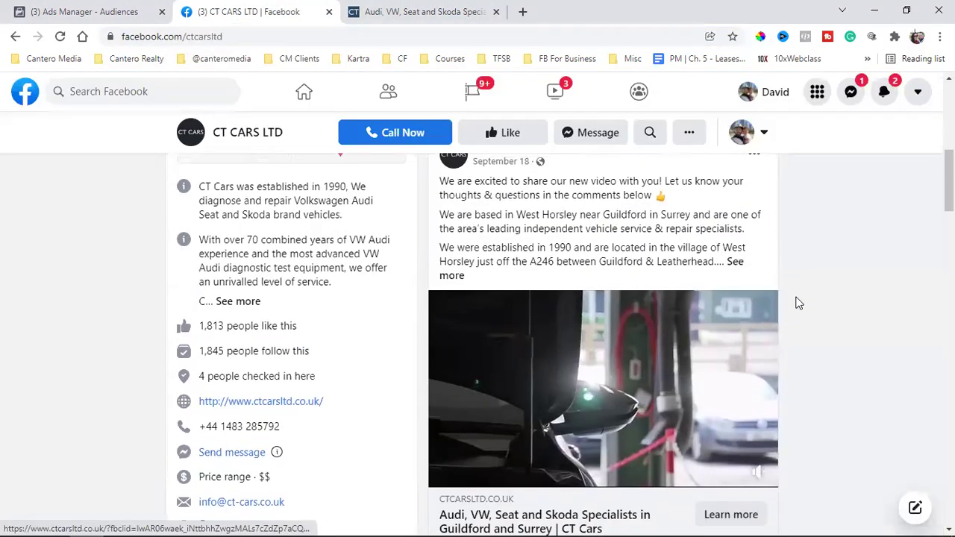
left_click(170, 9)
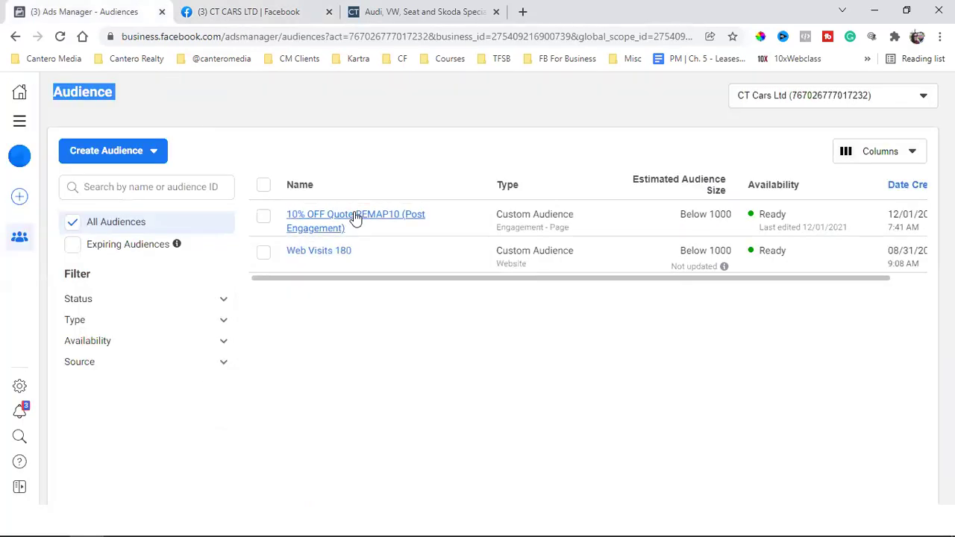
mouse_move(336, 230)
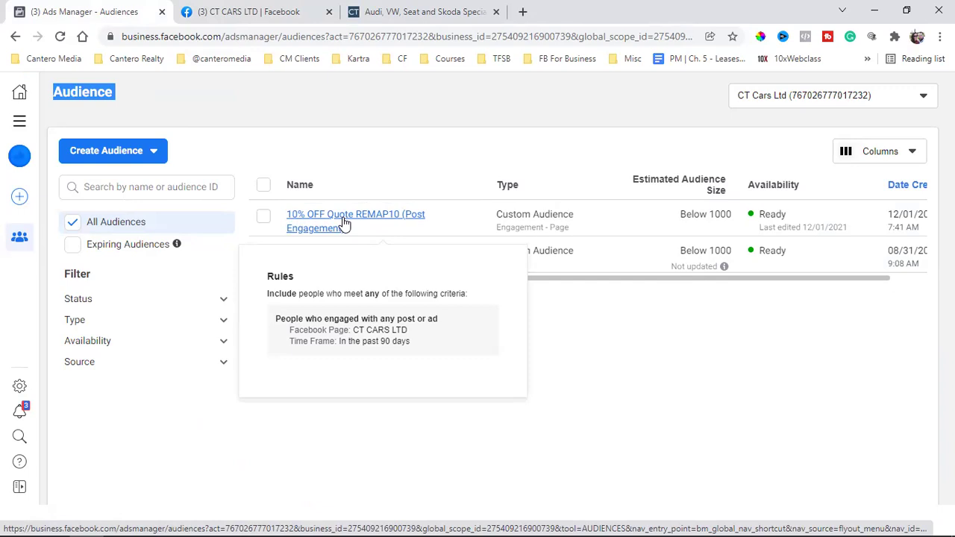
Step: Review the pinned video post and the other posts on the CT CARS LTD Facebook page
left_click(324, 9)
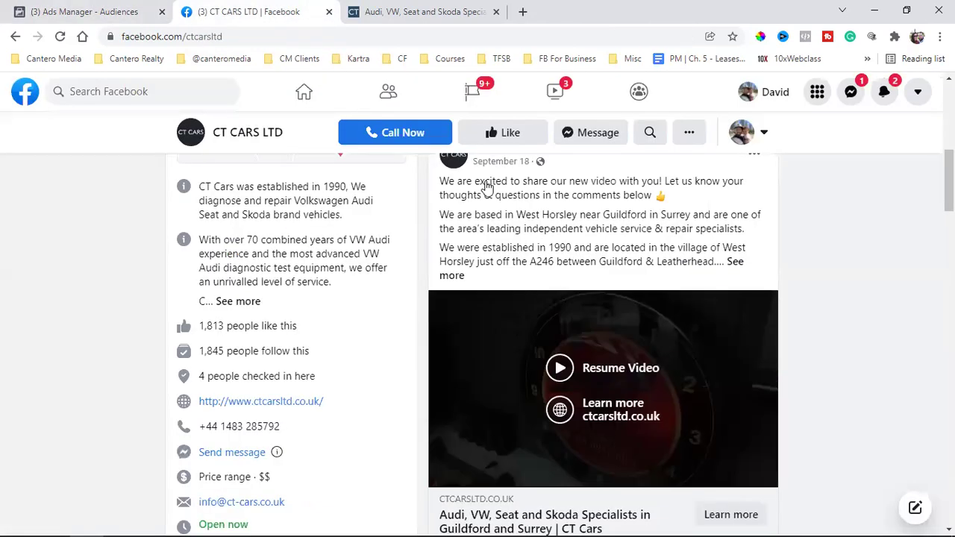
scroll(531, 217, "down", 3)
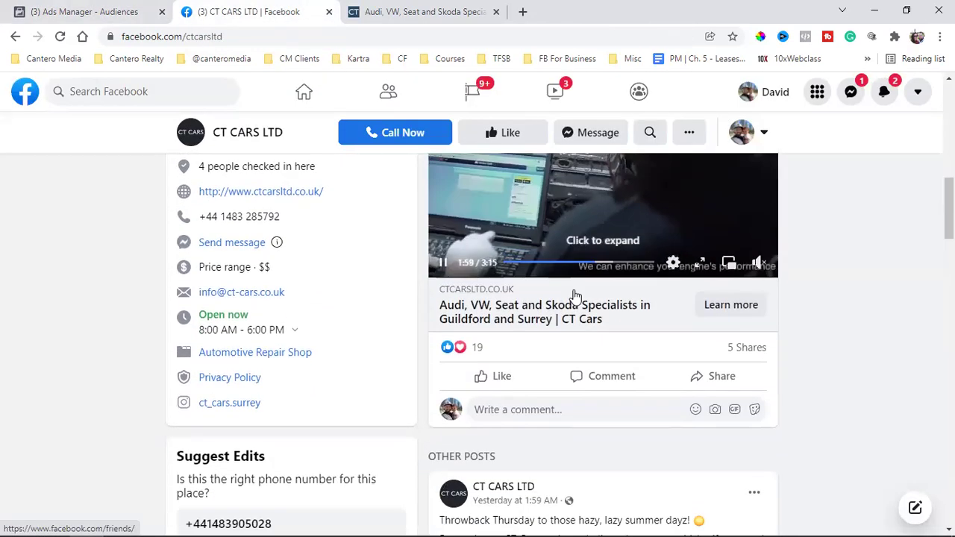
scroll(575, 296, "down", 1)
scroll(575, 296, "down", 2)
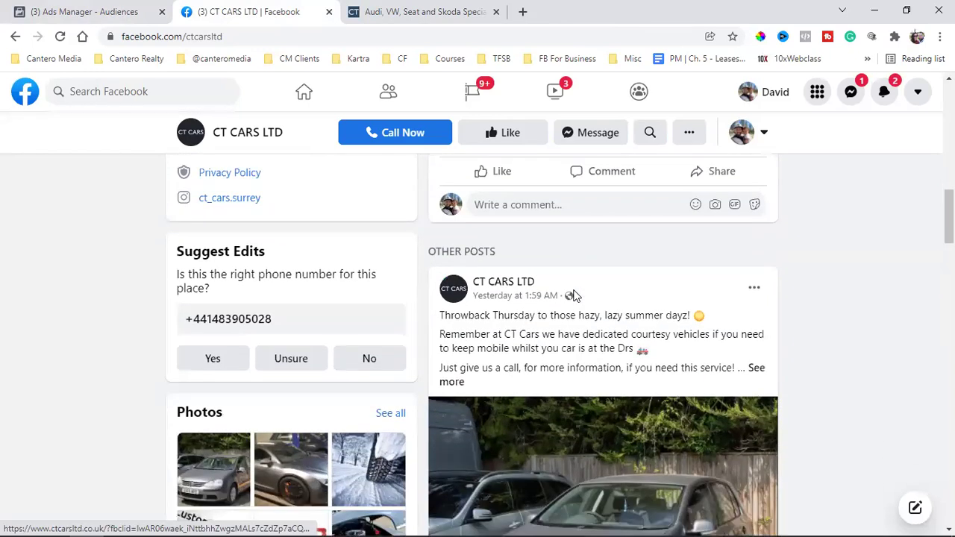
scroll(574, 296, "up", 9)
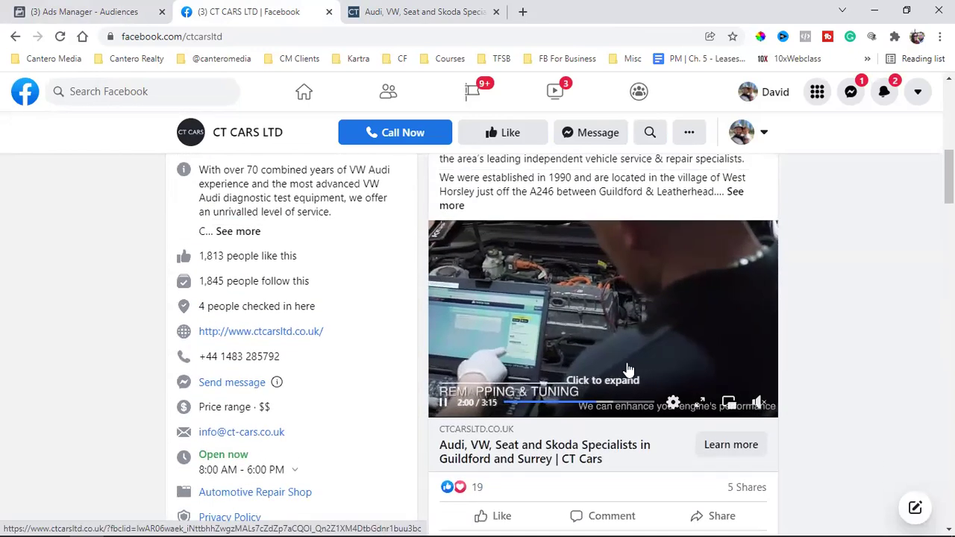
scroll(619, 365, "down", 1)
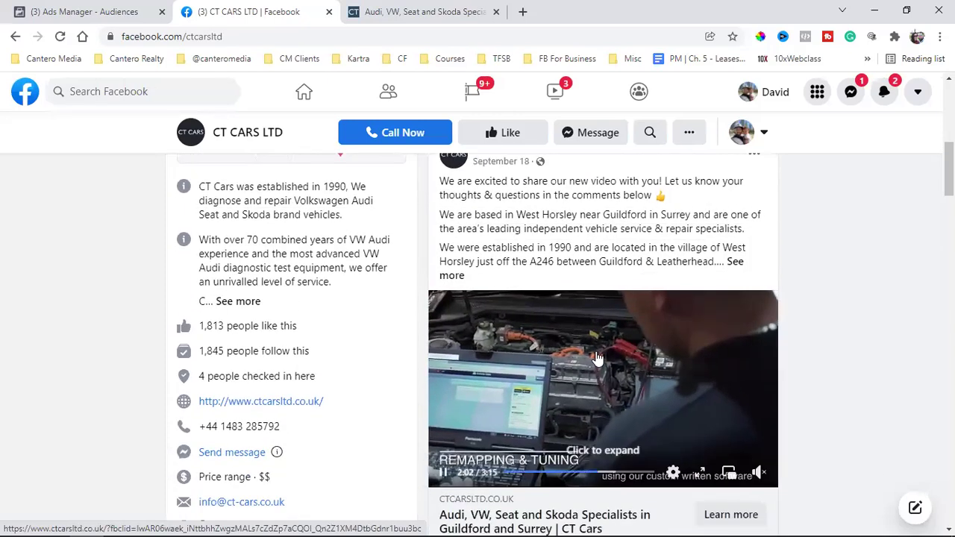
scroll(523, 314, "down", 1)
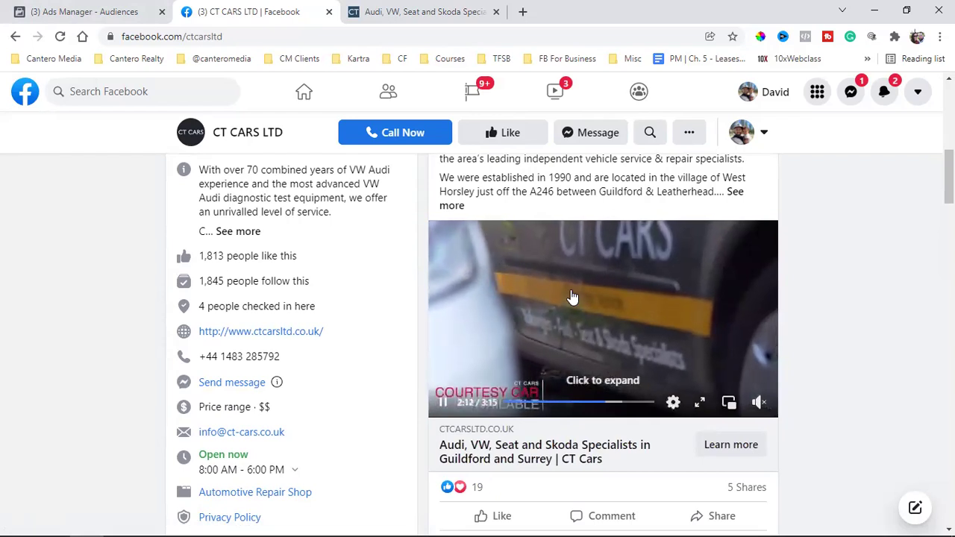
Step: Start a new custom audience in Ads Manager with Video as its source
left_click(82, 11)
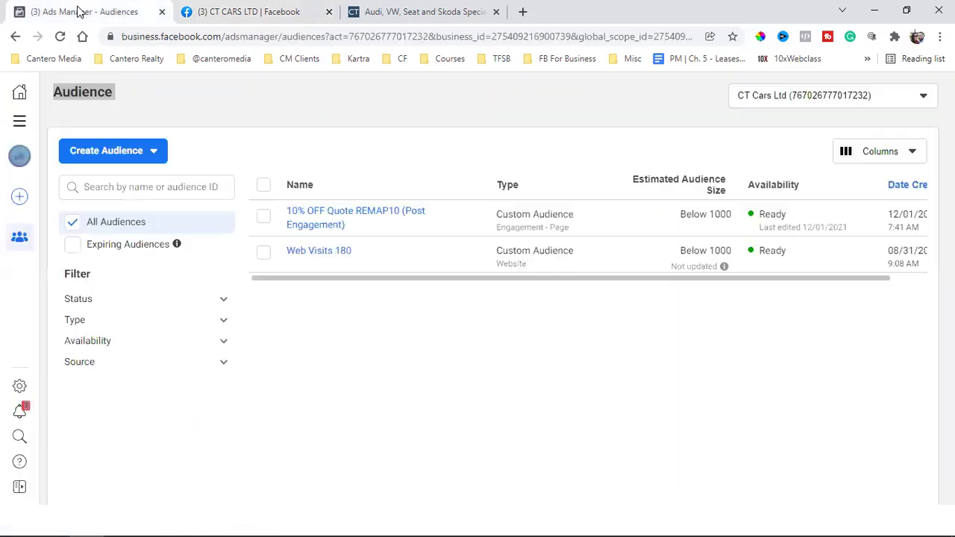
left_click(114, 162)
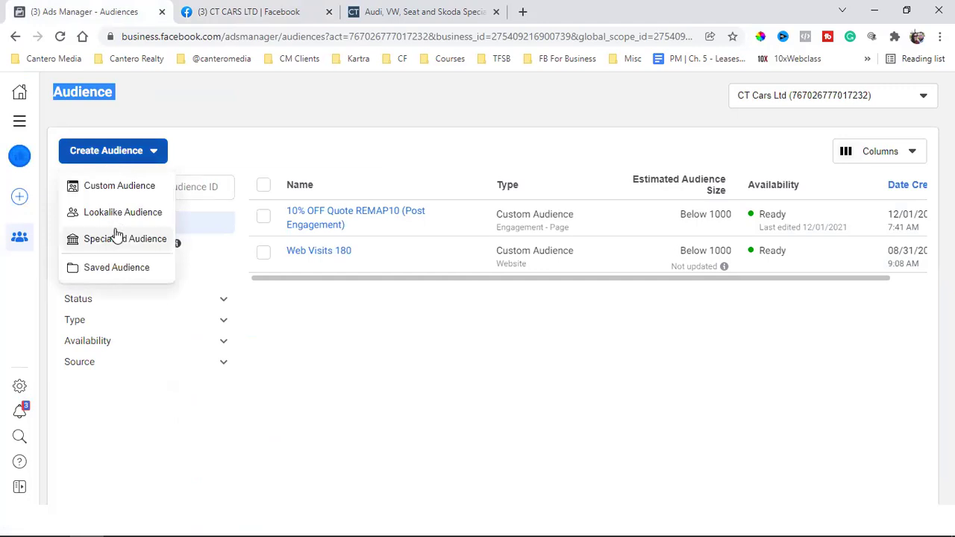
left_click(147, 187)
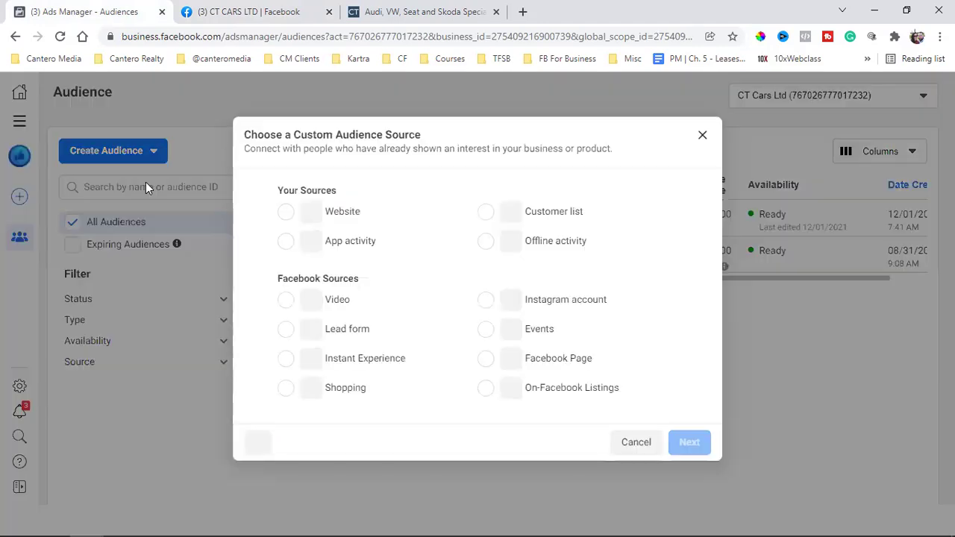
left_click(327, 306)
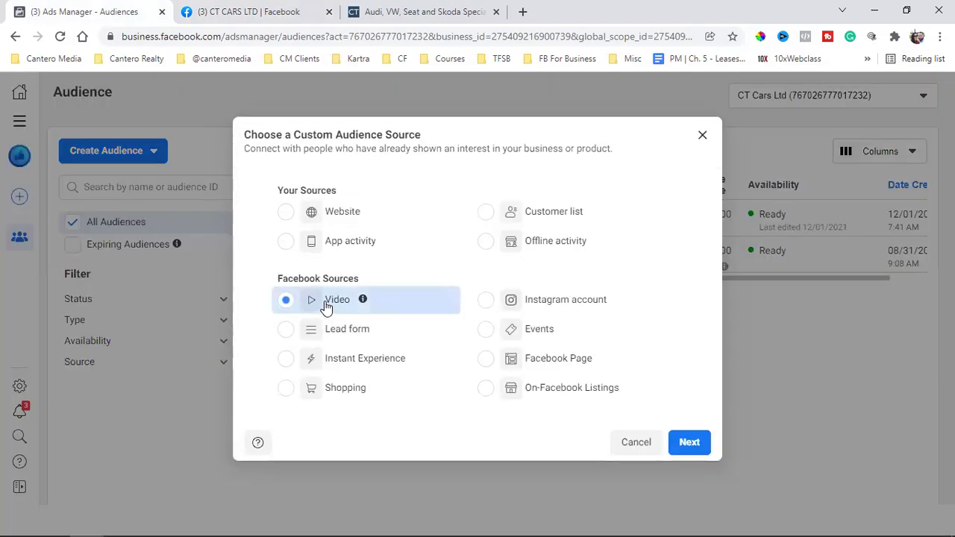
left_click(692, 443)
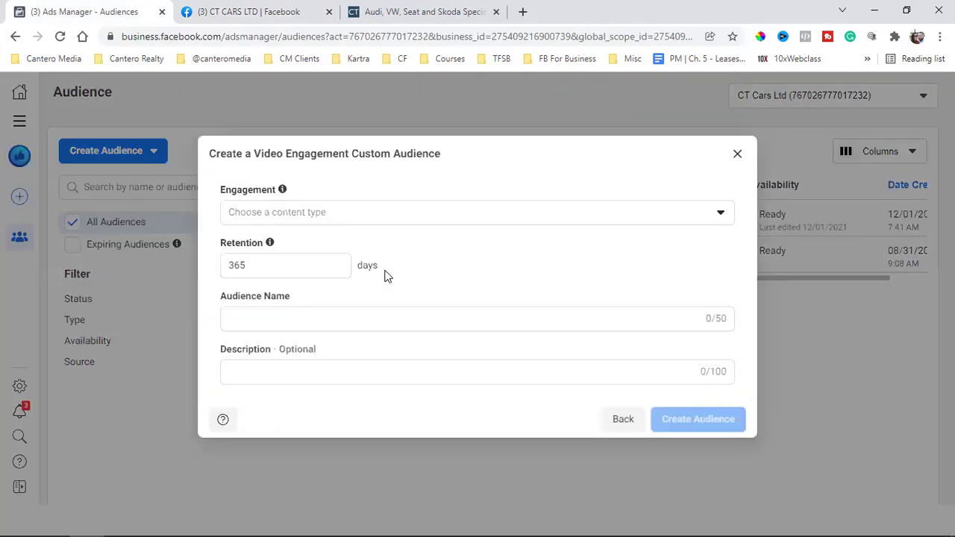
Step: Check the pinned video on the Facebook page and set the audience's engagement to people who have watched 25% of the video
left_click(259, 215)
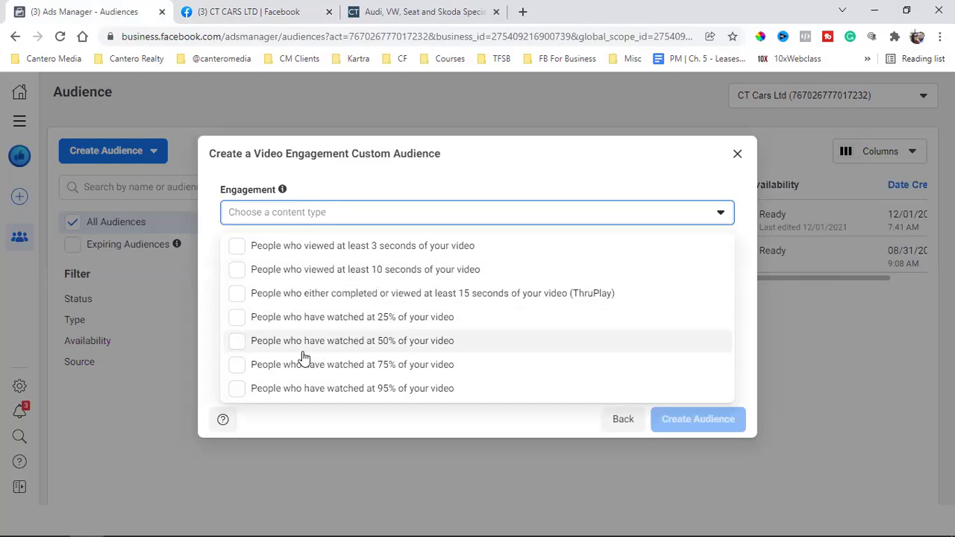
key("ctrl+Tab")
scroll(590, 317, "up", 3)
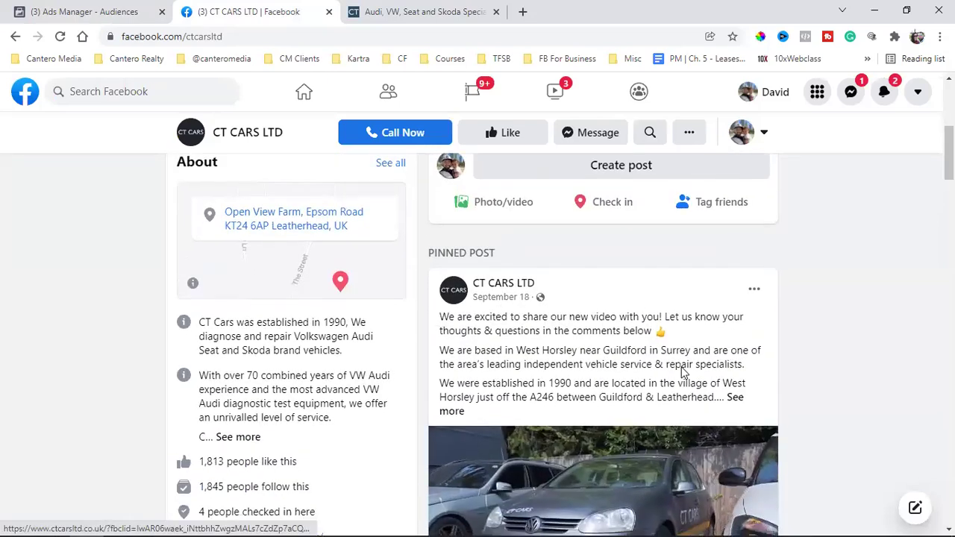
scroll(682, 374, "down", 2)
scroll(545, 224, "down", 2)
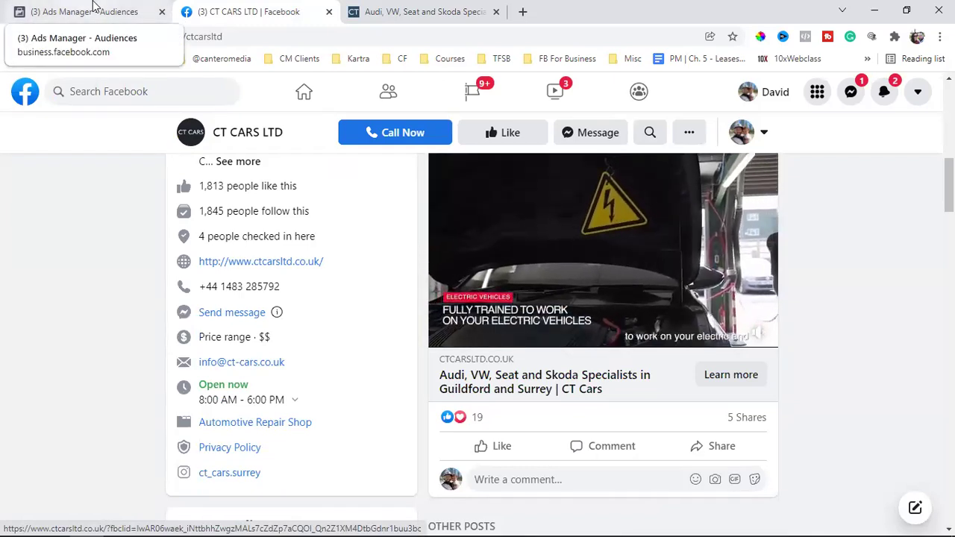
left_click(93, 9)
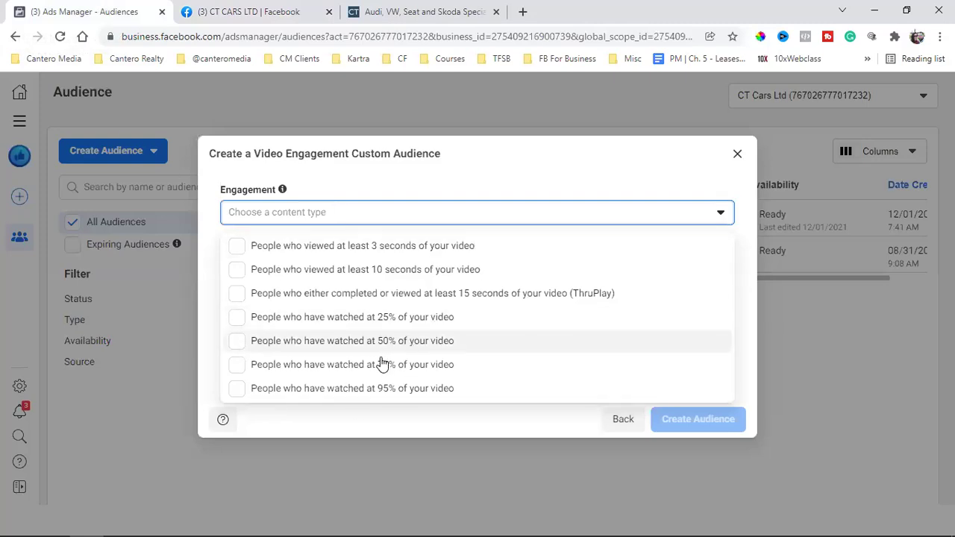
left_click(430, 319)
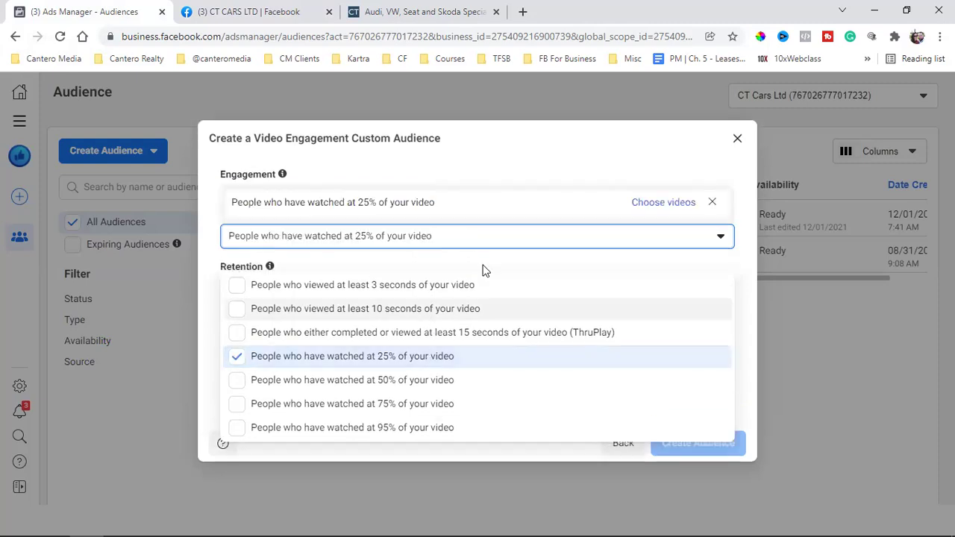
Step: Open the video selection for the 25% engagement rule and set the Facebook Page to CT CARS LTD
left_click(656, 208)
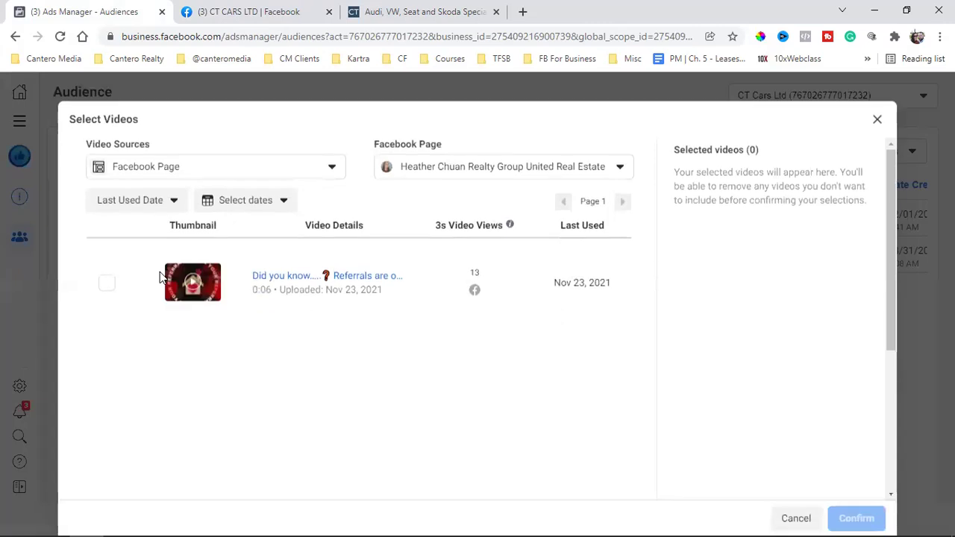
left_click(514, 167)
left_click(464, 261)
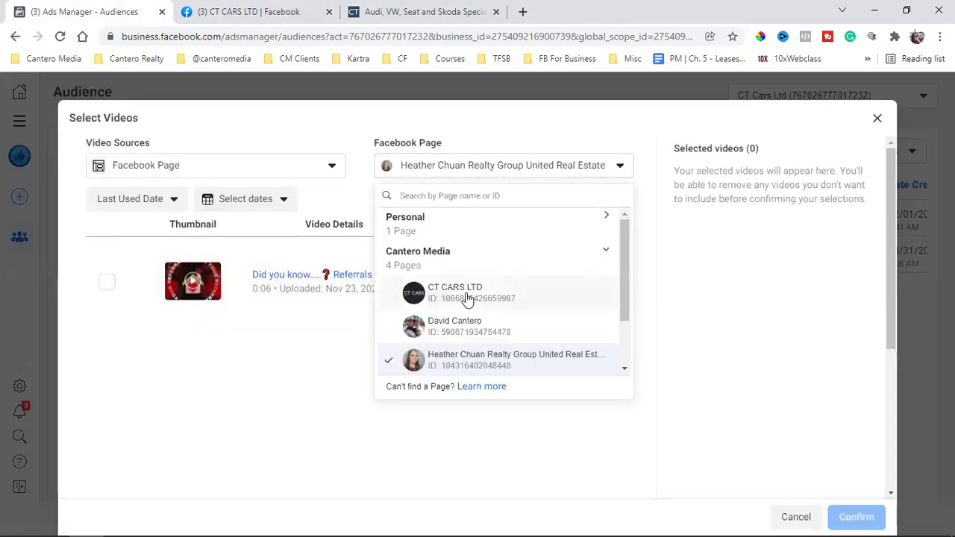
left_click(466, 293)
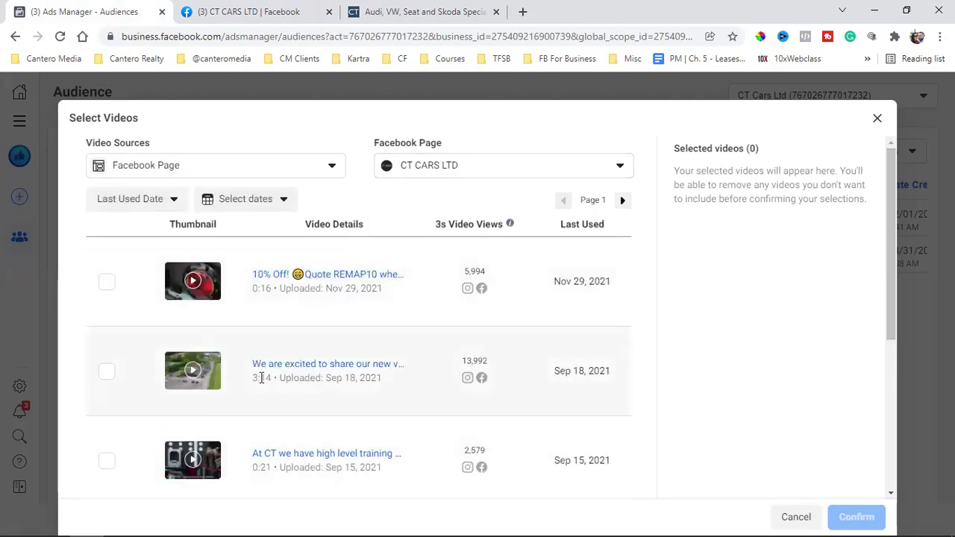
Step: Match the list to the pinned Facebook post and add the Sep 18, 2021 "We are excited to share our new" video to the rule
left_click(288, 11)
scroll(323, 292, "up", 3)
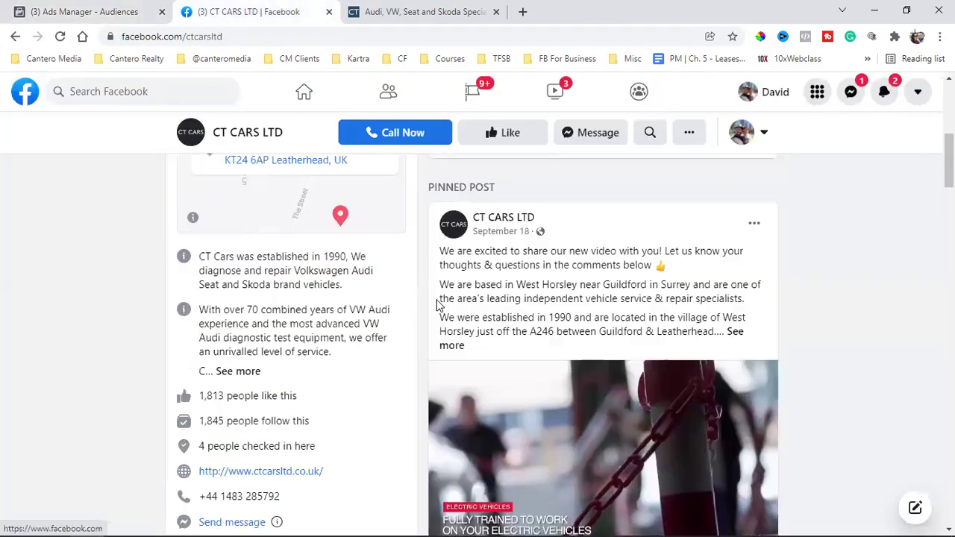
left_click(90, 11)
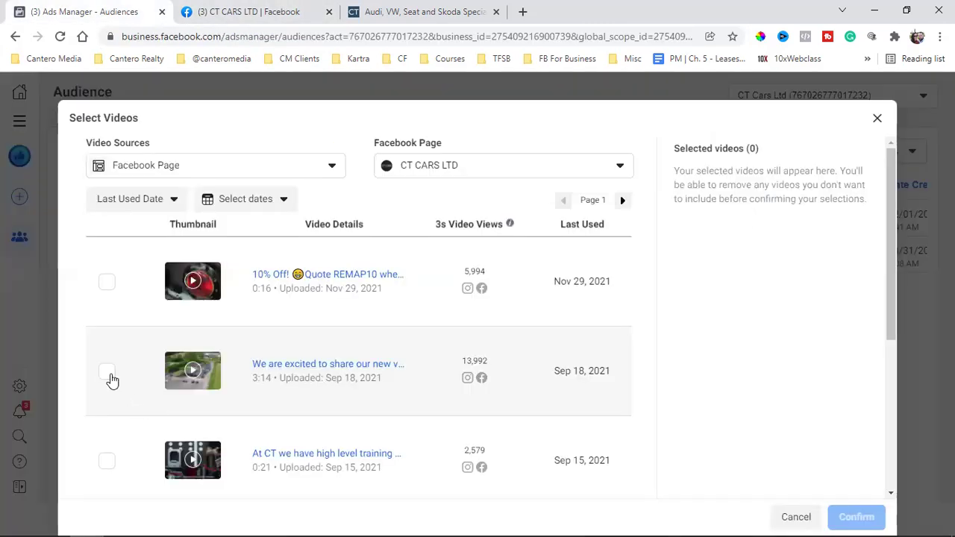
left_click(107, 370)
left_click(860, 517)
Step: Set the video engagement audience's retention to 90 days
double_click(255, 319)
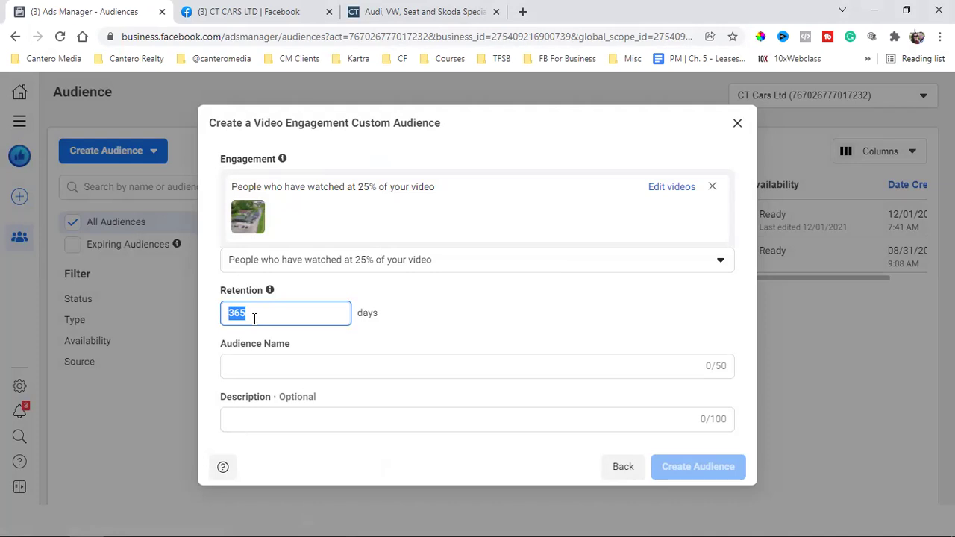
type("90")
left_click(456, 307)
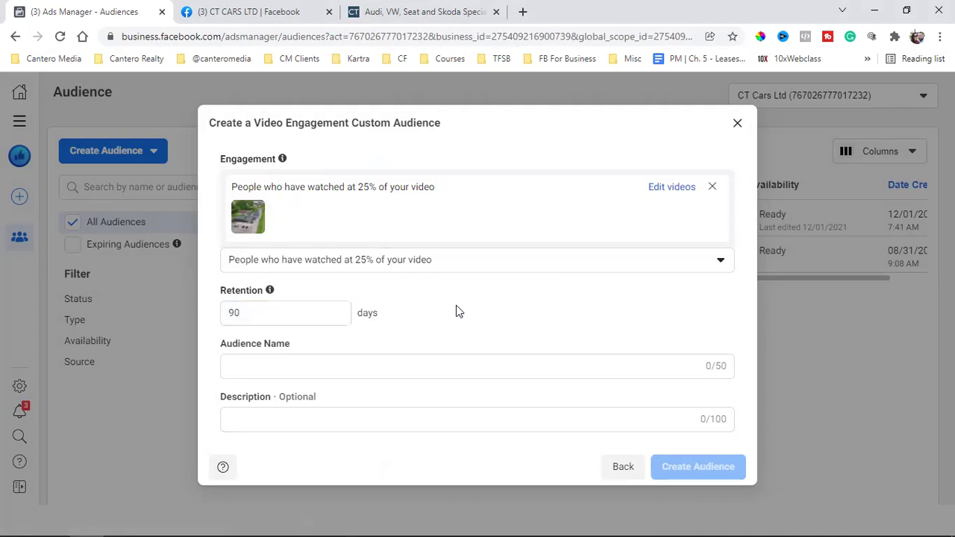
Step: Review the pinned video post on the Facebook page and close the CT Cars website
left_click(192, 6)
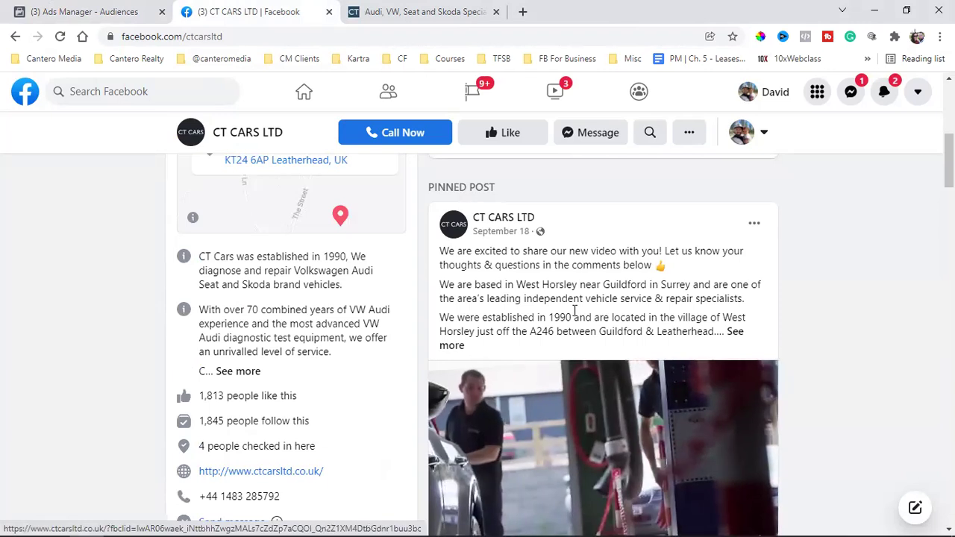
scroll(547, 293, "down", 3)
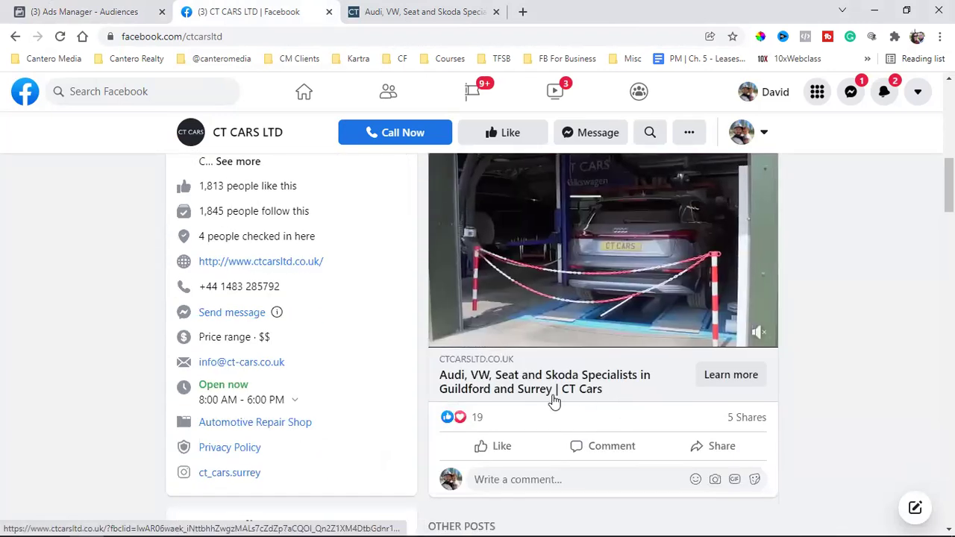
scroll(584, 363, "up", 1)
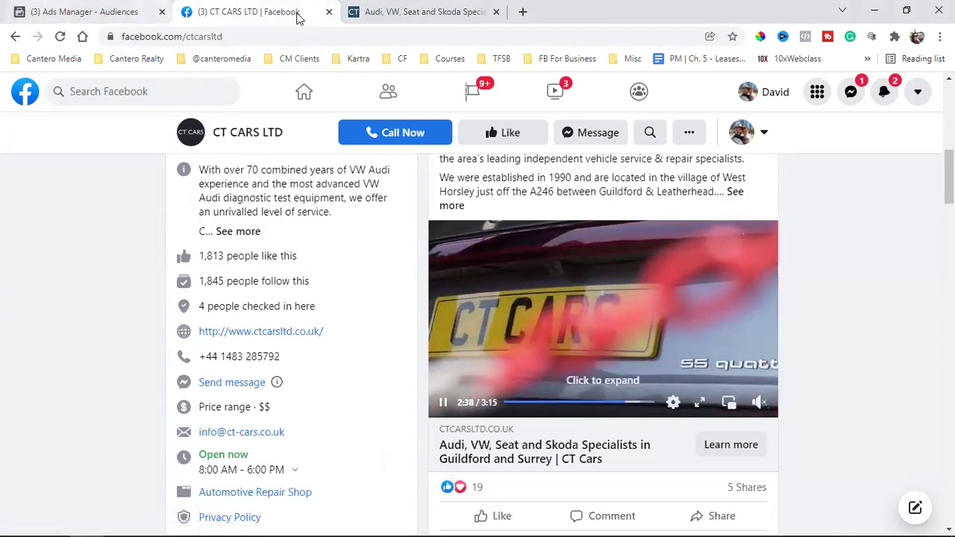
left_click(486, 11)
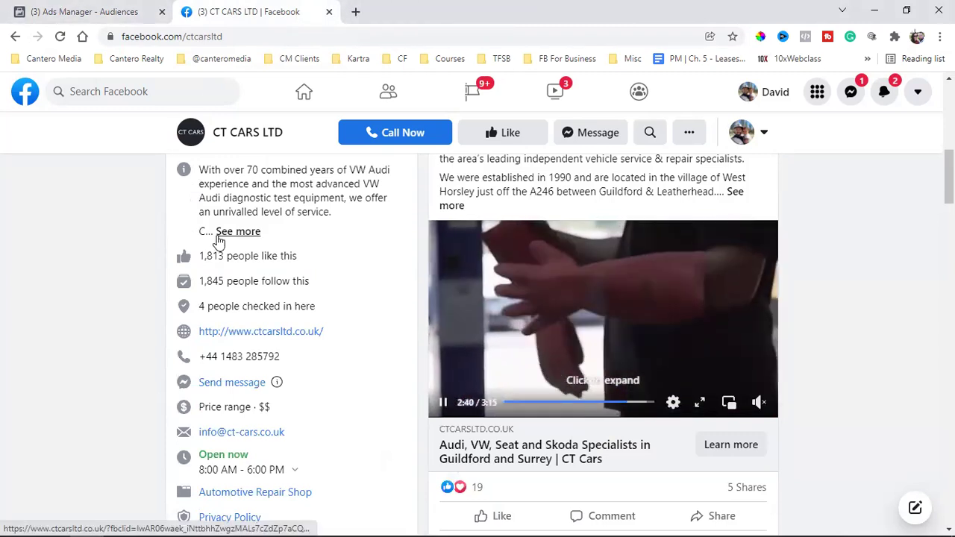
Step: Check the pinned September 18 video post on the CT CARS LTD Facebook page before naming the audience
left_click(77, 11)
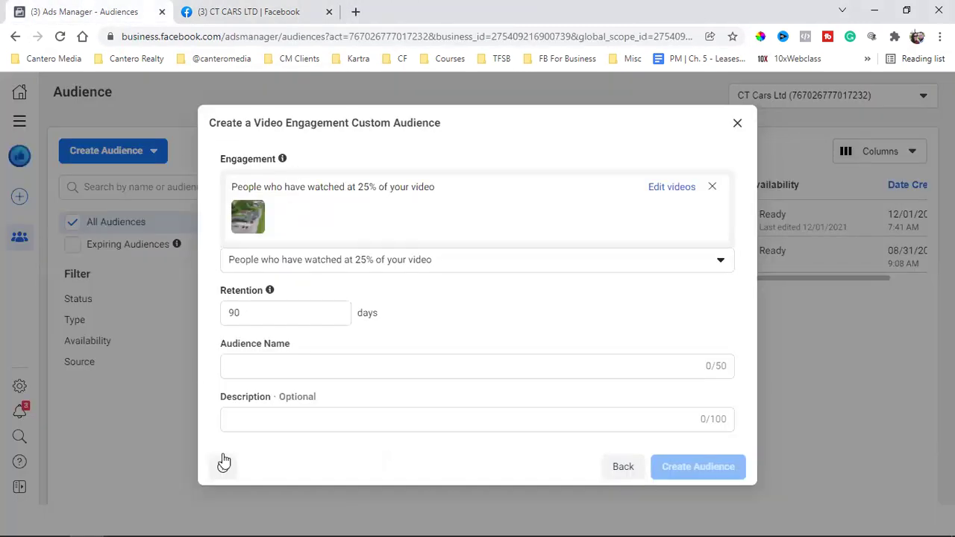
left_click(321, 365)
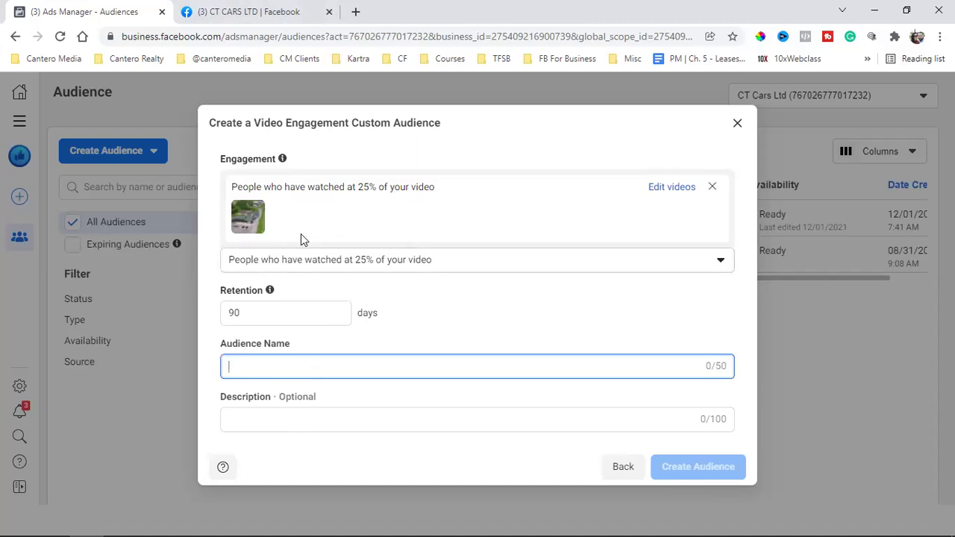
left_click(273, 6)
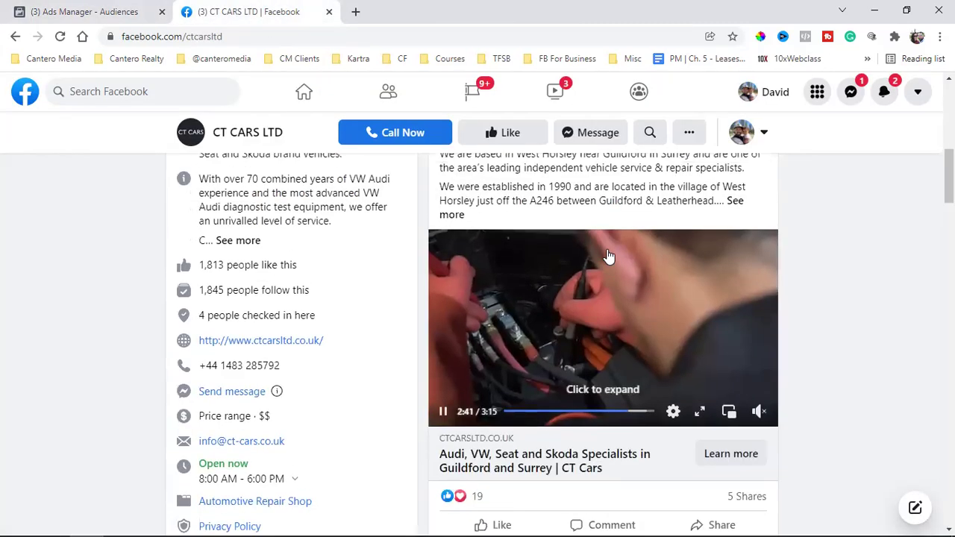
scroll(589, 268, "up", 3)
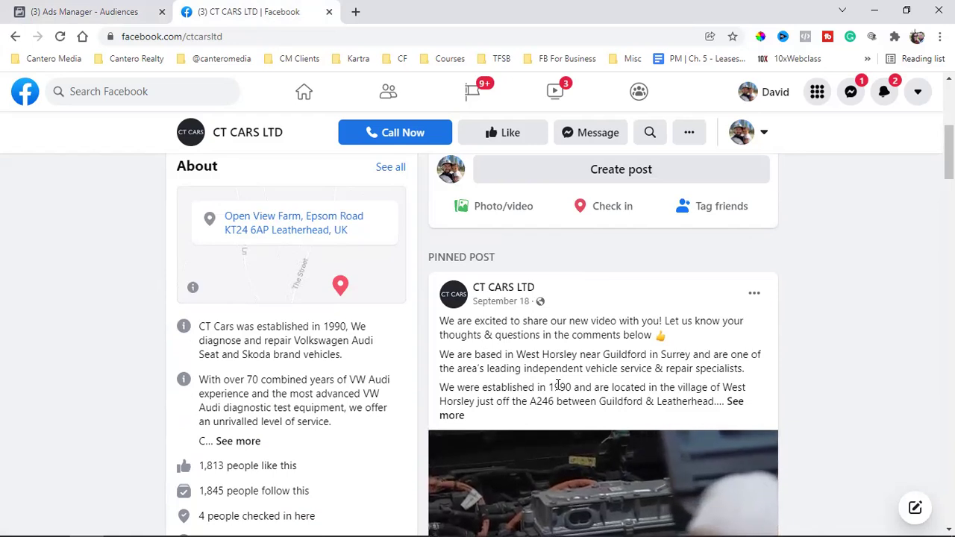
scroll(559, 384, "down", 1)
scroll(559, 384, "down", 2)
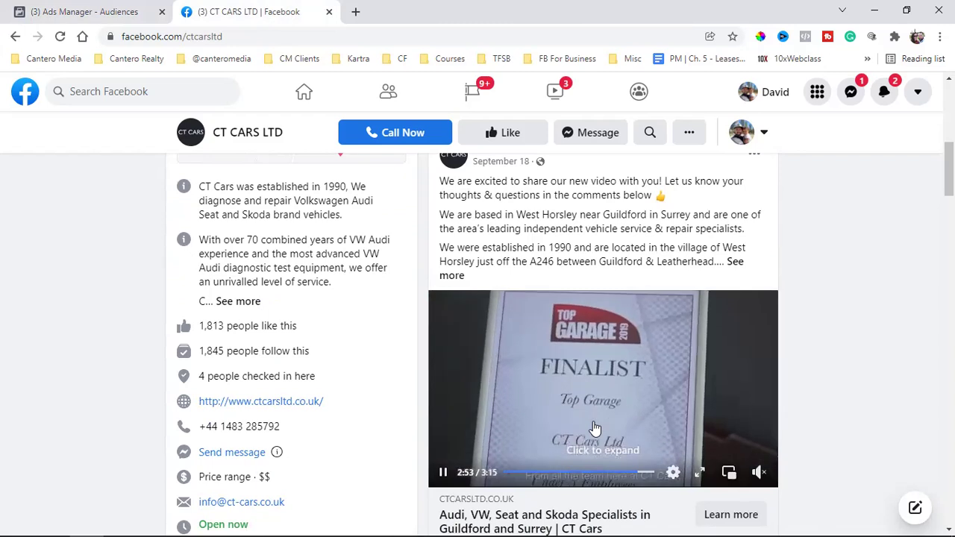
Step: Return to Ads Manager, name the video engagement audience "Main Video (25%)" and create it
left_click(93, 12)
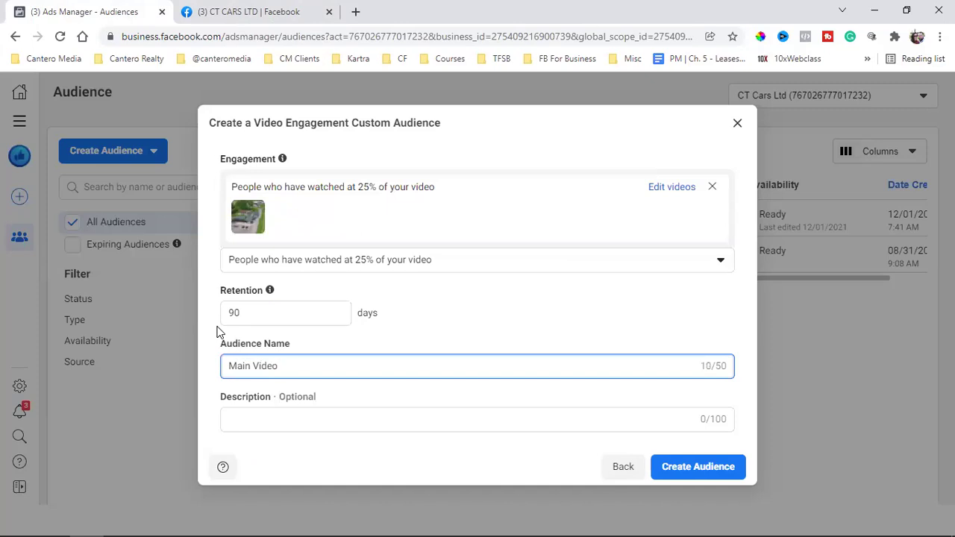
type("(25%)")
key("ctrl+a")
left_click(678, 465)
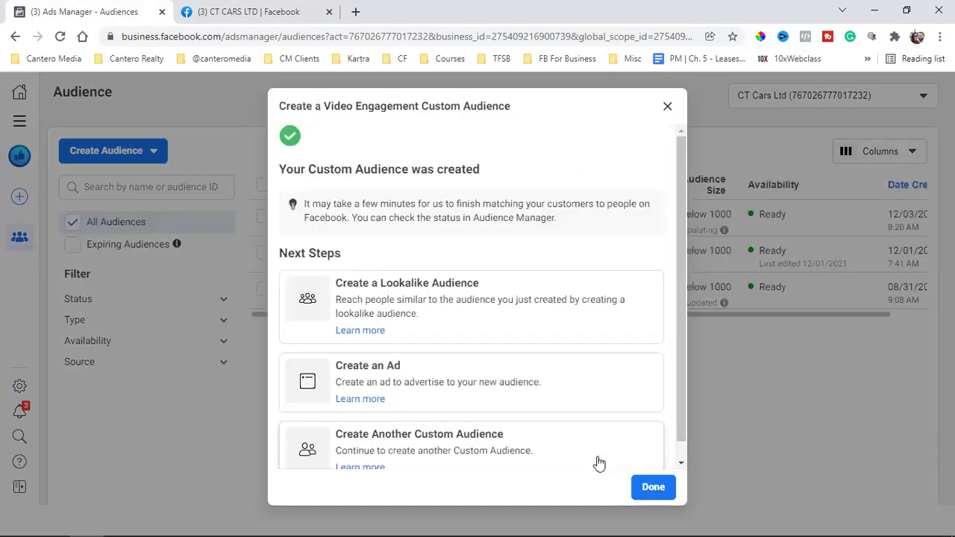
left_click(649, 489)
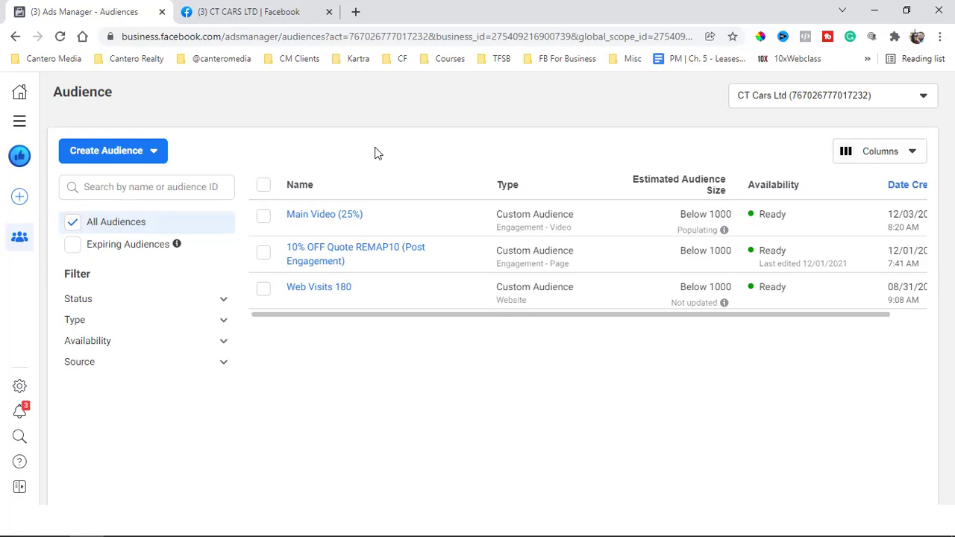
Step: Inspect the rules of the Web Visits 180, 10% OFF Quote REMAP10 (Post Engagement) and Main Video (25%) audiences
mouse_move(312, 296)
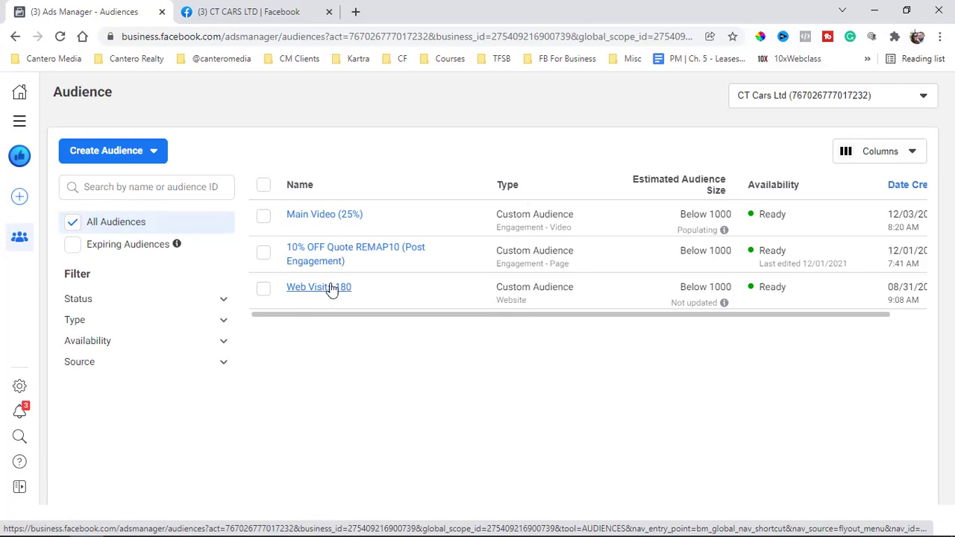
mouse_move(342, 269)
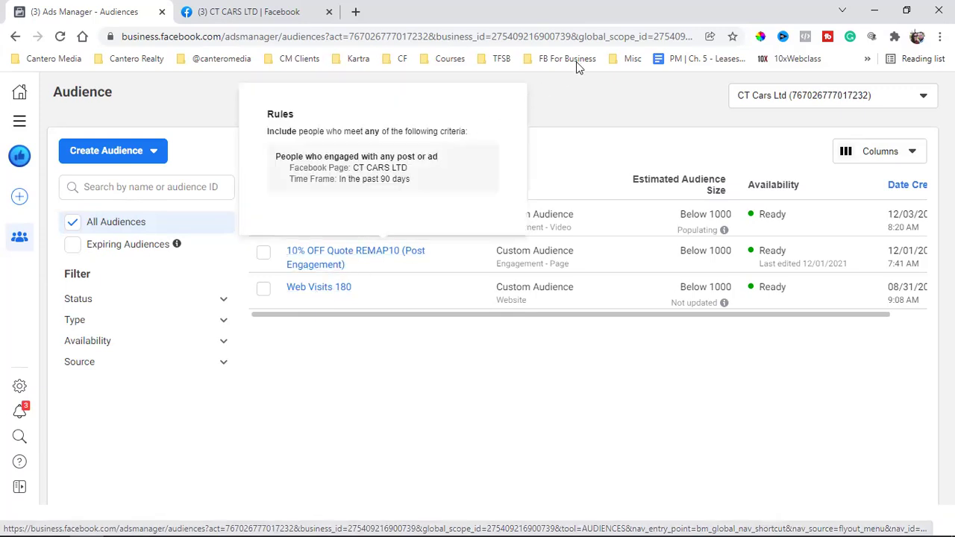
mouse_move(351, 215)
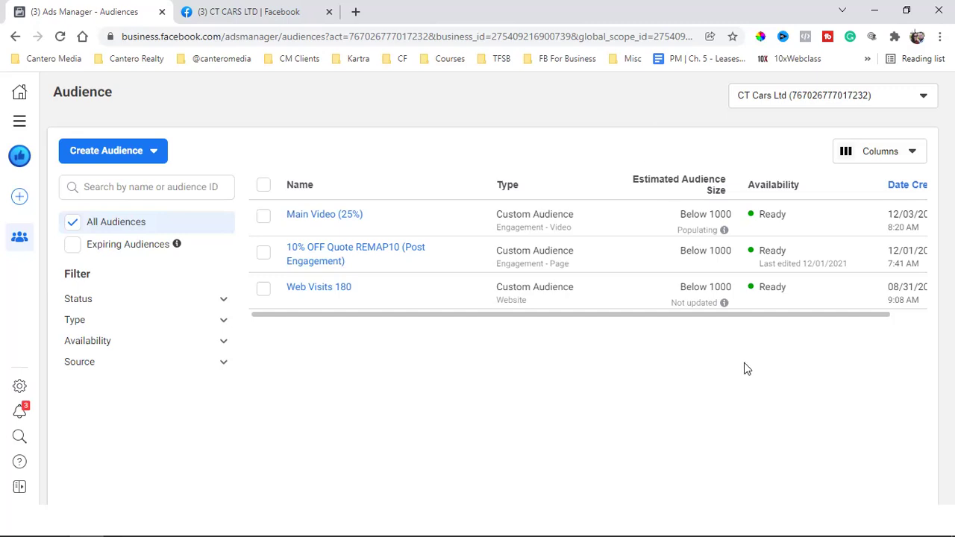
Step: Start another custom audience with Video as its source
left_click(111, 153)
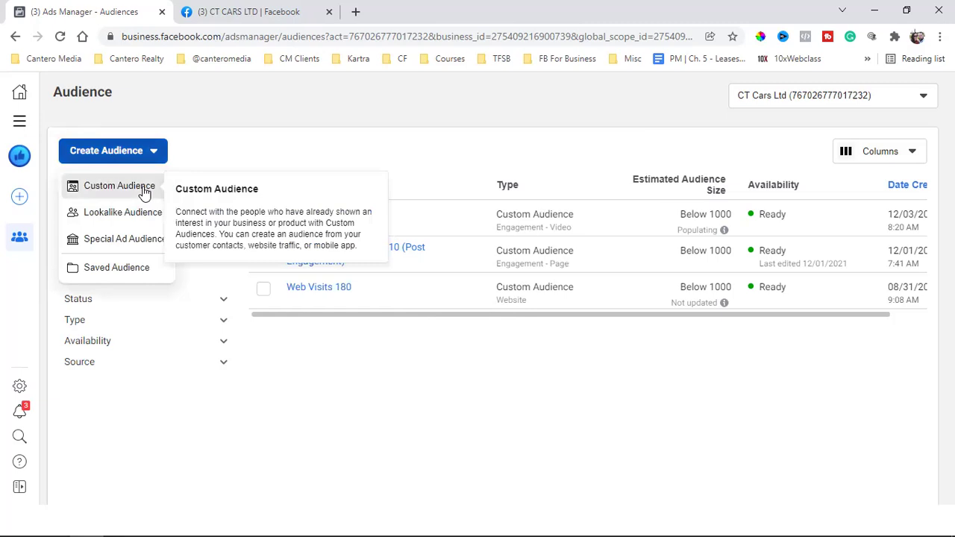
left_click(143, 187)
left_click(318, 327)
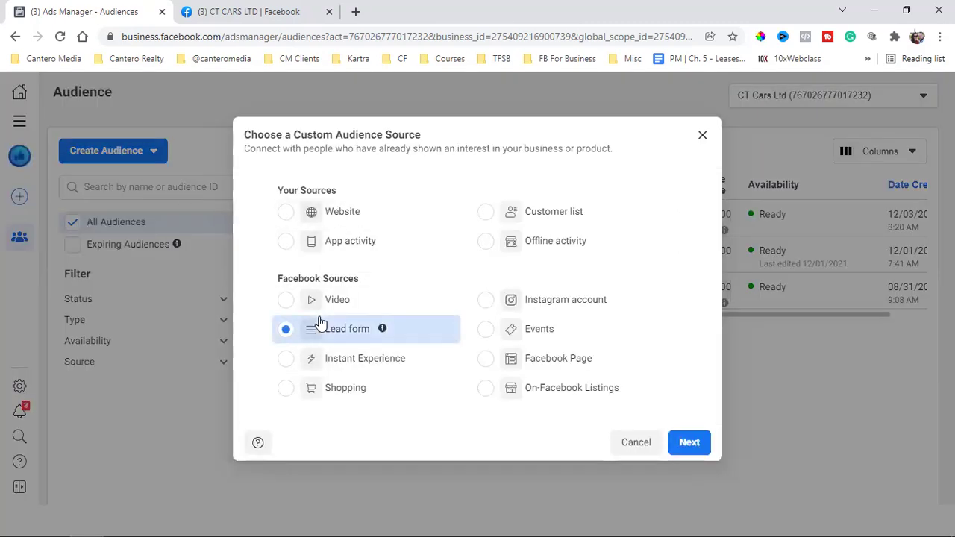
left_click(326, 299)
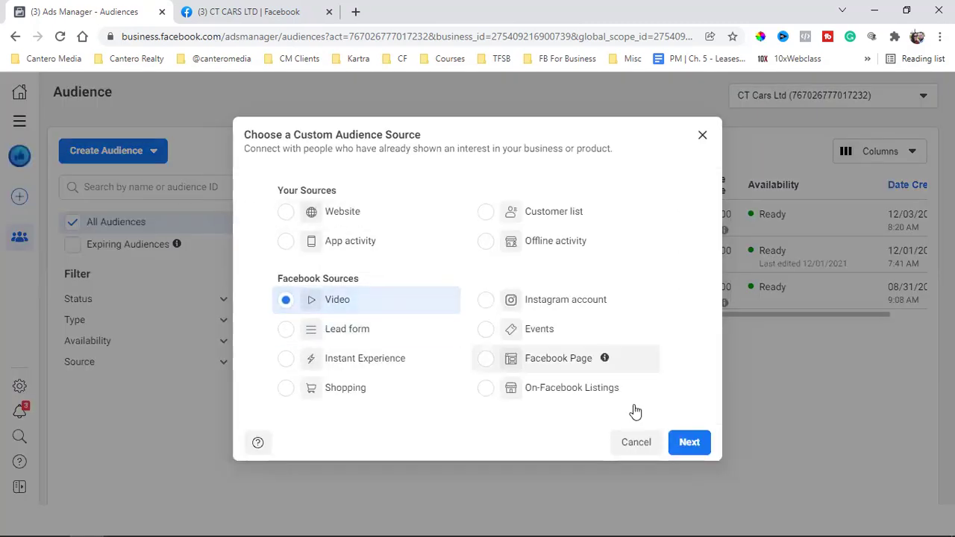
left_click(698, 444)
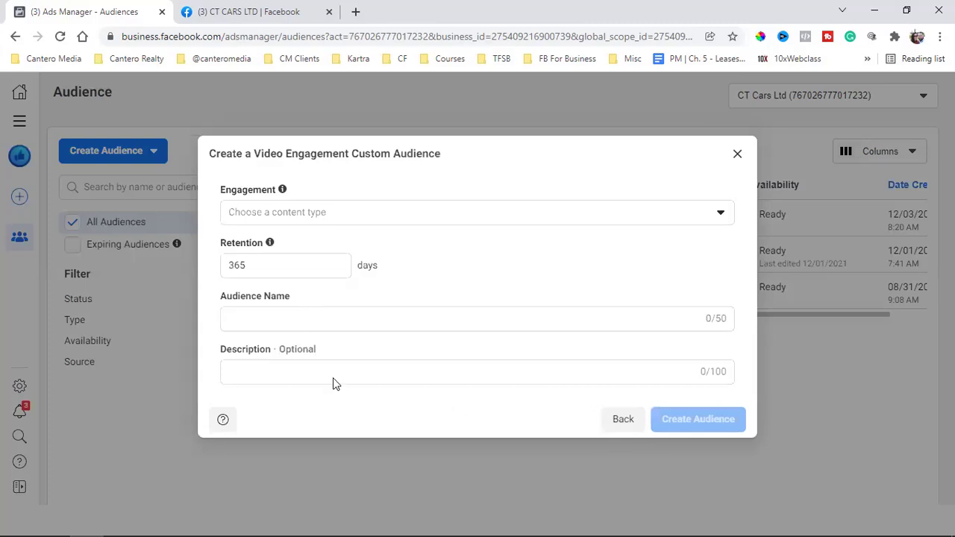
Step: Set the engagement to people who have watched 25% of the video and open the video selection
left_click(394, 218)
left_click(420, 320)
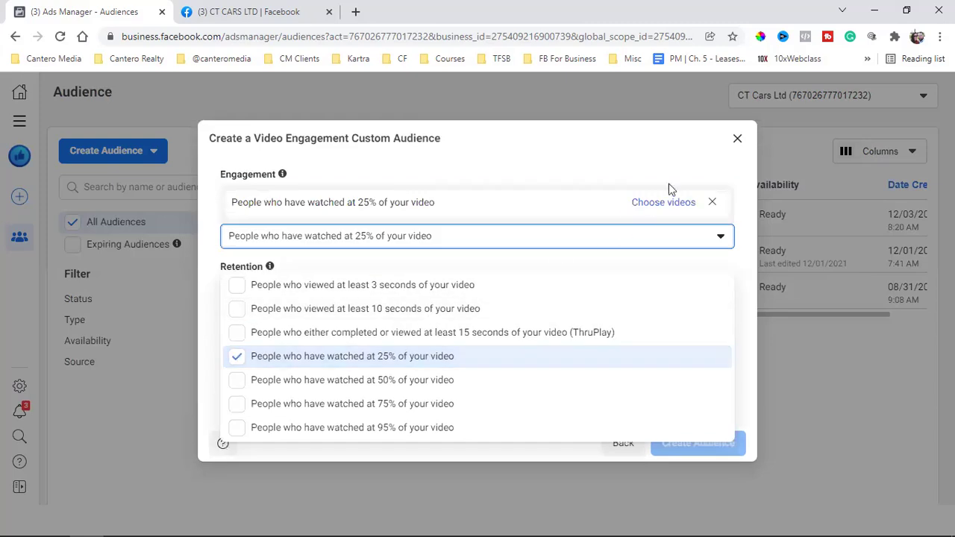
left_click(666, 213)
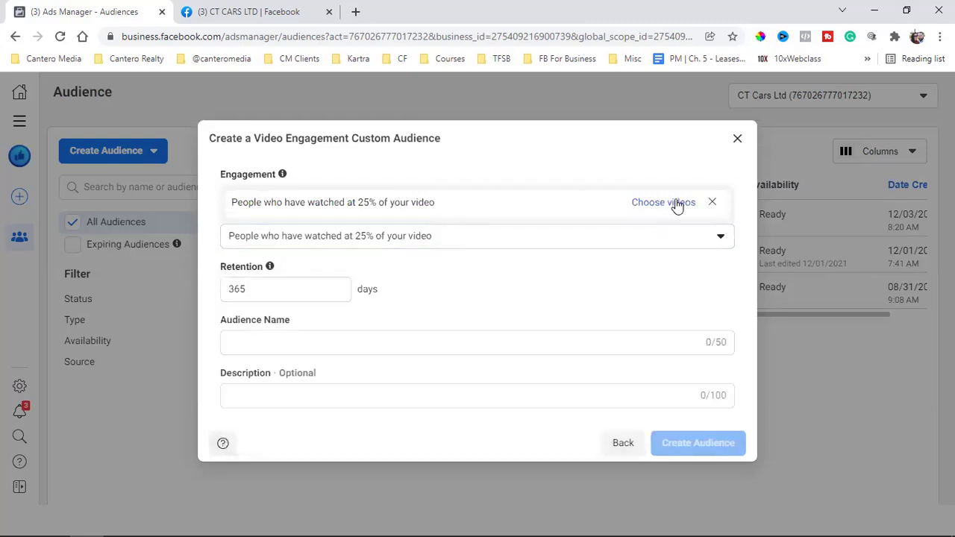
left_click(674, 209)
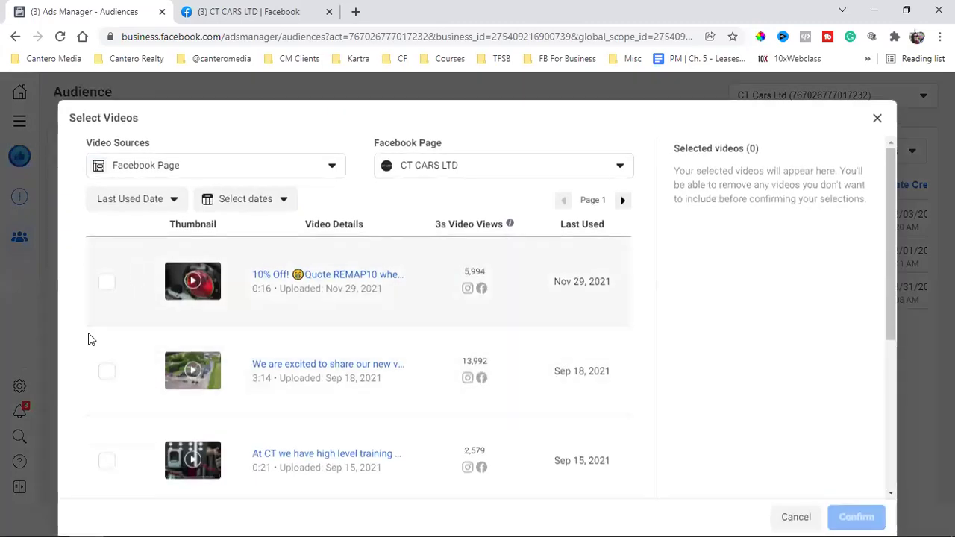
Step: Add the Nov 29, 2021 "10% Off! Quote REMAP10" video from the CT CARS LTD page to the rule
scroll(108, 254, "down", 1)
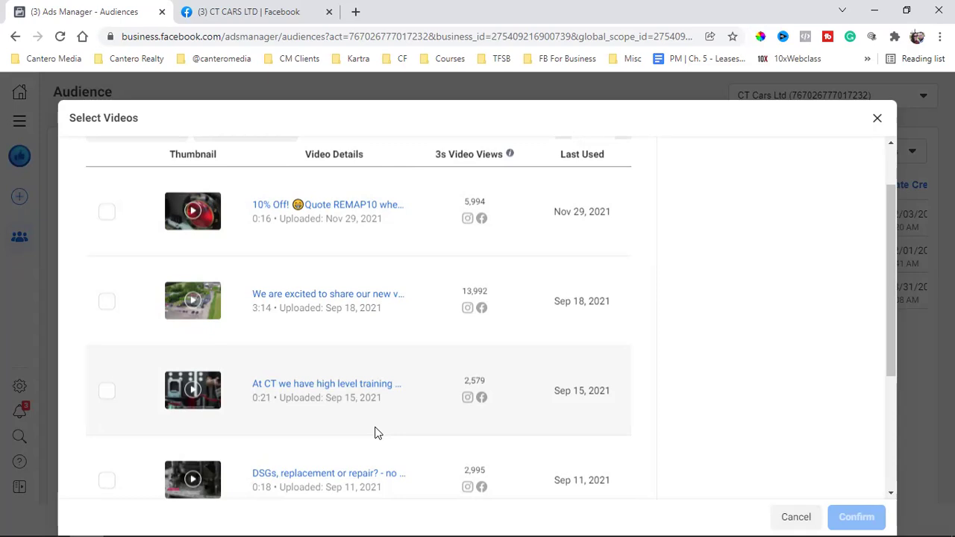
scroll(377, 433, "down", 3)
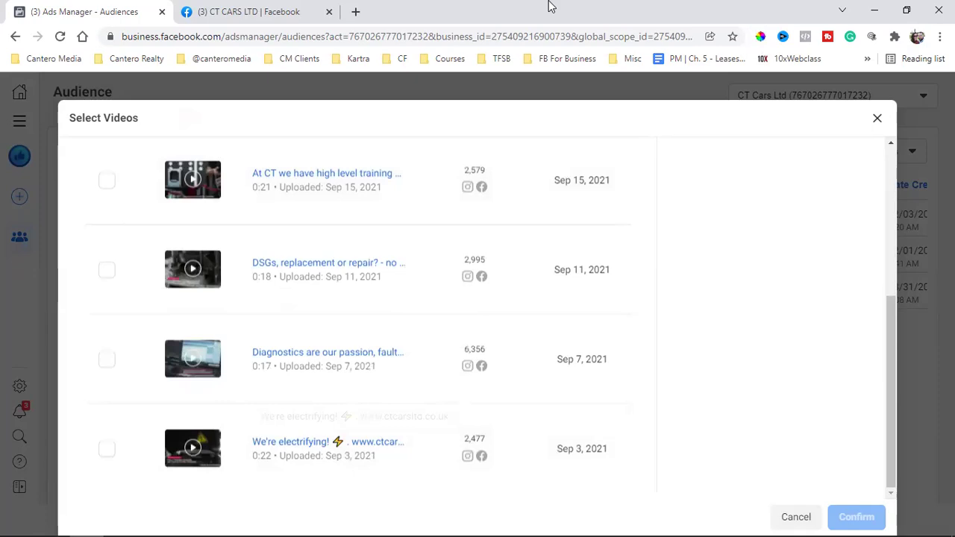
scroll(273, 373, "up", 4)
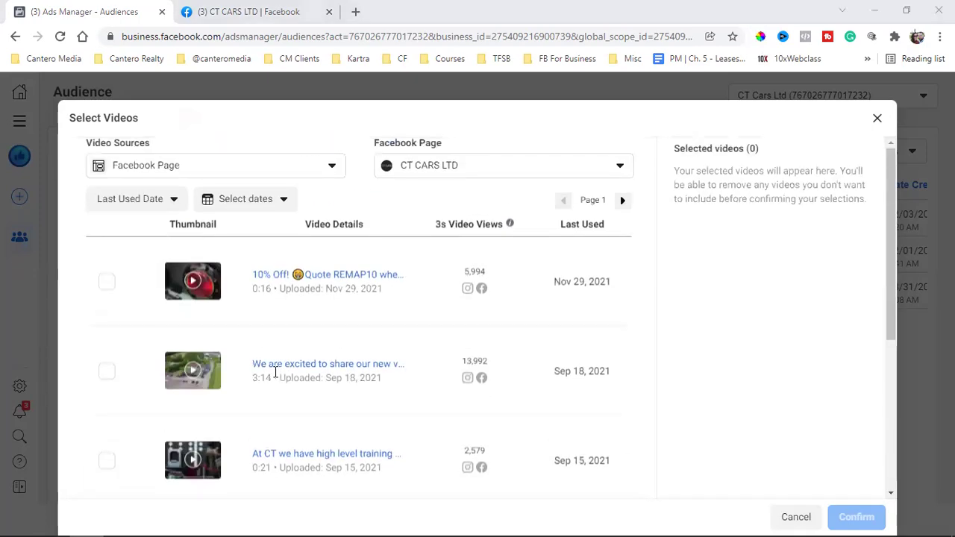
scroll(275, 372, "down", 1)
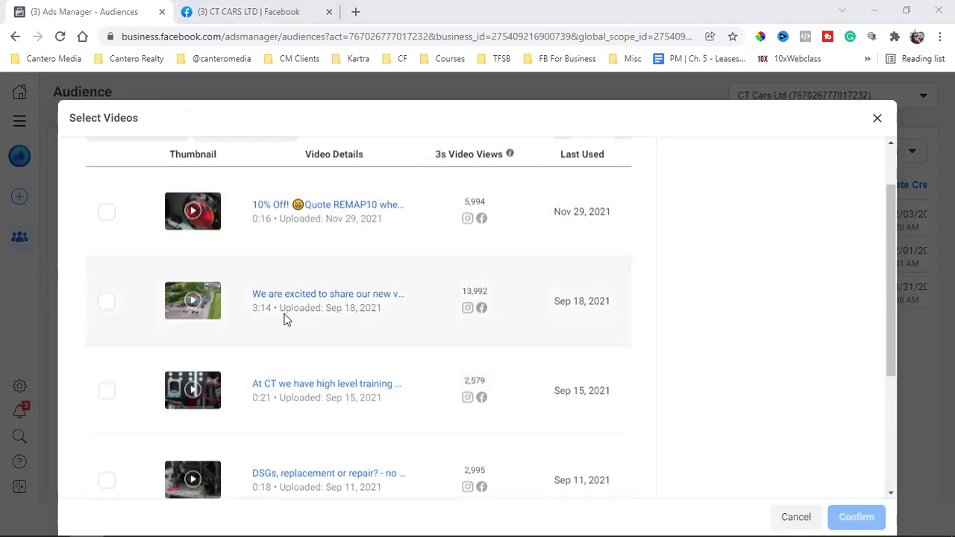
left_click(110, 215)
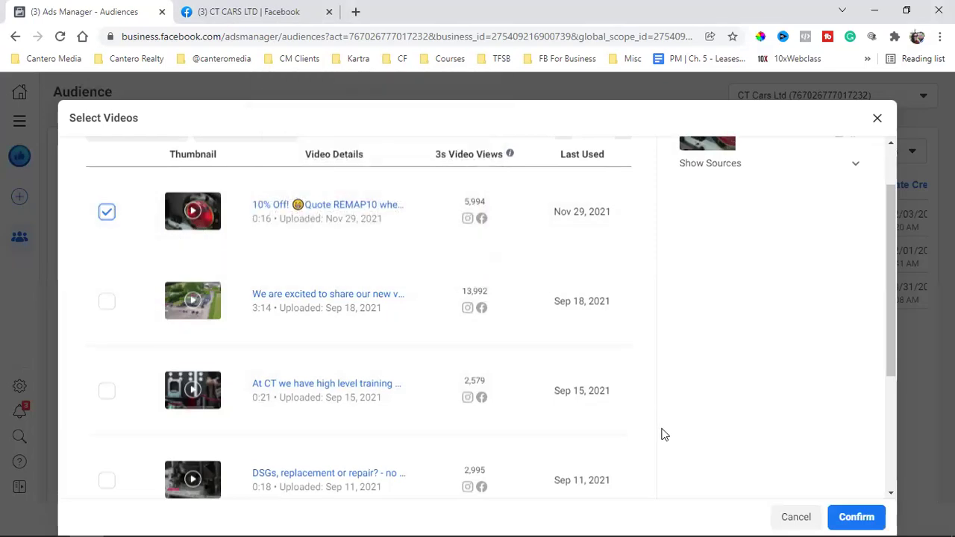
scroll(425, 273, "down", 3)
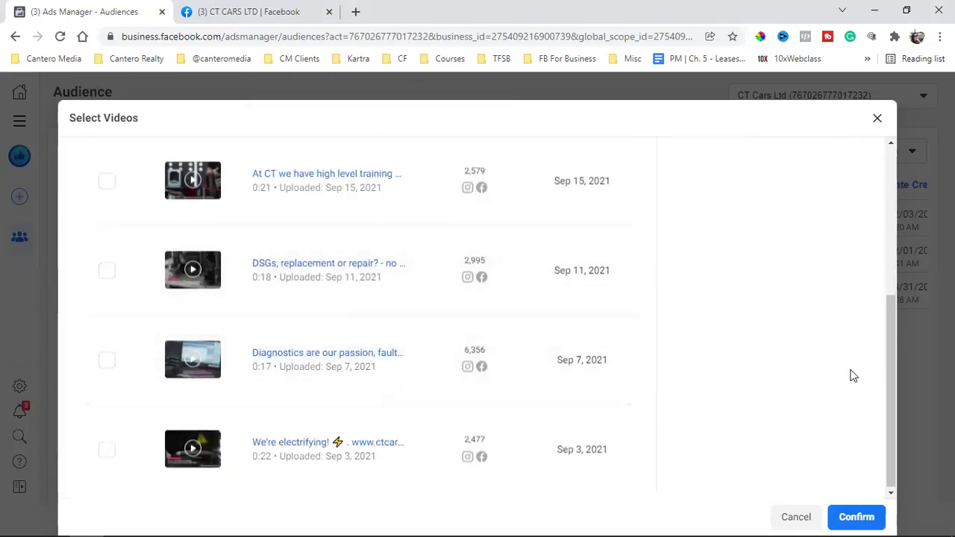
left_click(856, 517)
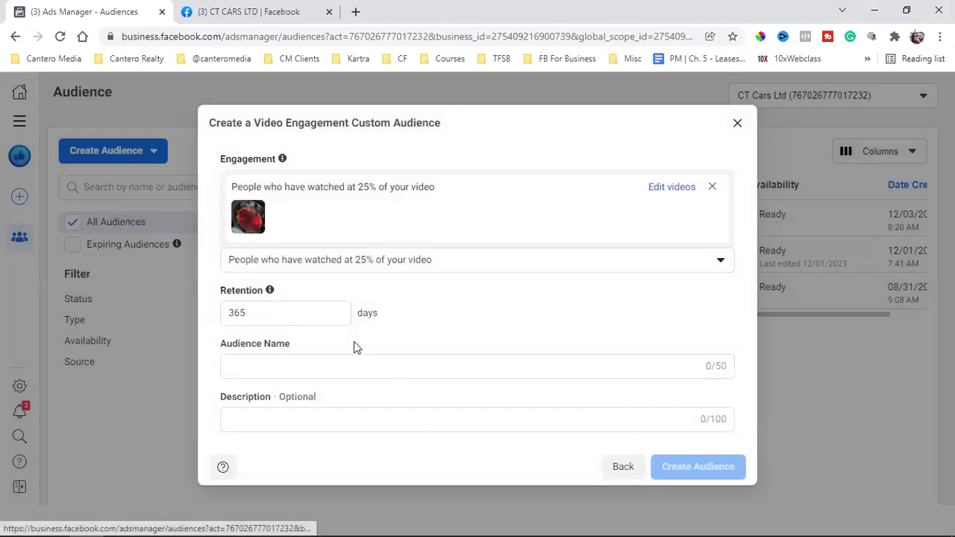
Step: Create the video engagement audience with a 90-day retention under the name "10% Off REMAP (25%)"
double_click(256, 314)
type("90")
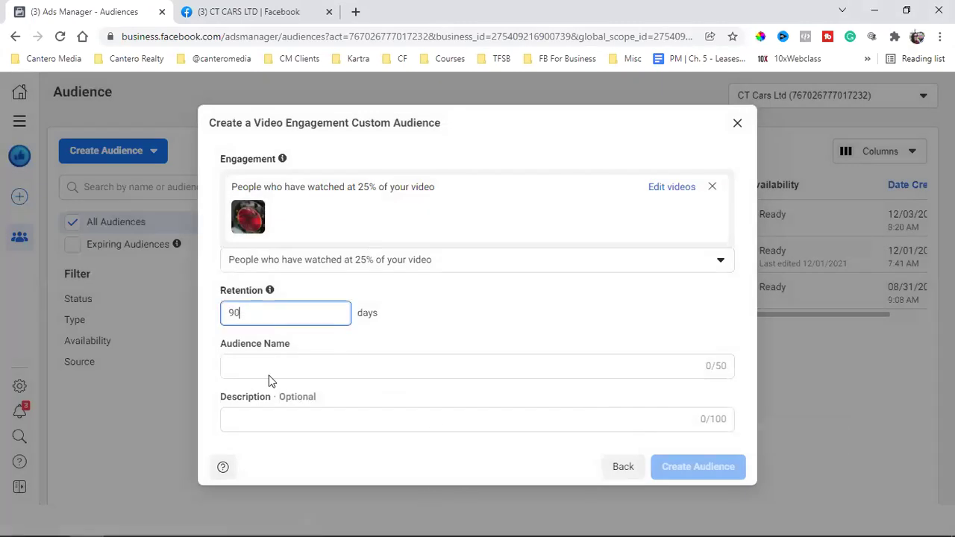
left_click(314, 365)
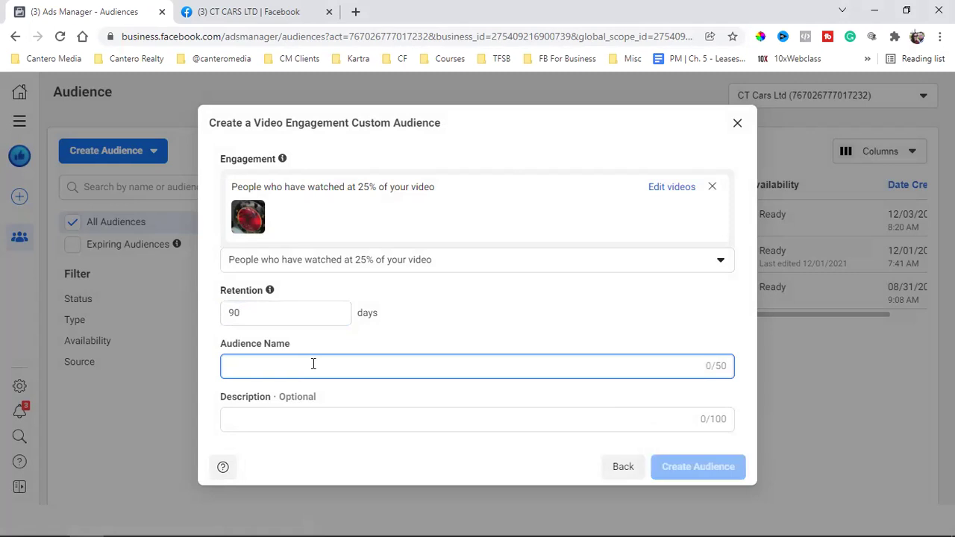
type("10")
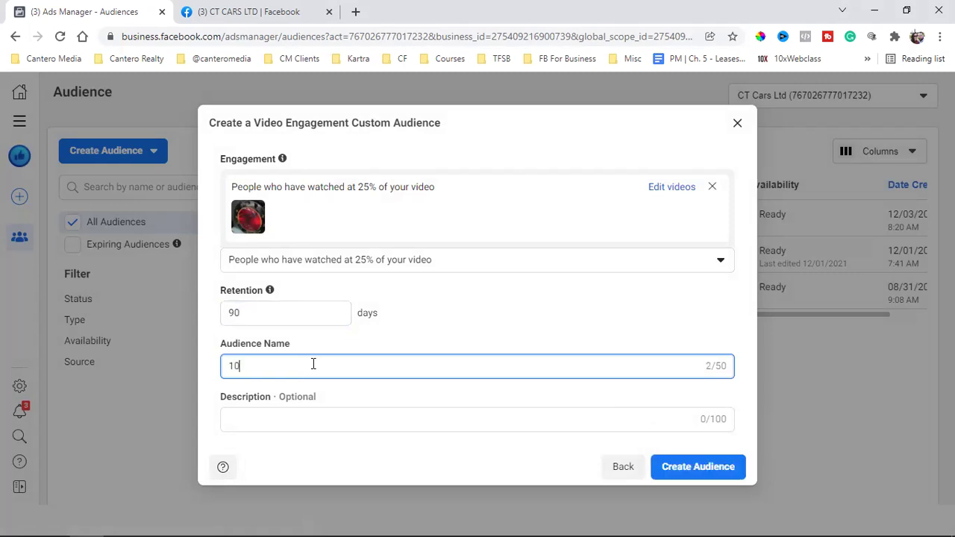
type("% Off REMAPP")
key("BackSpace")
type("(25%)")
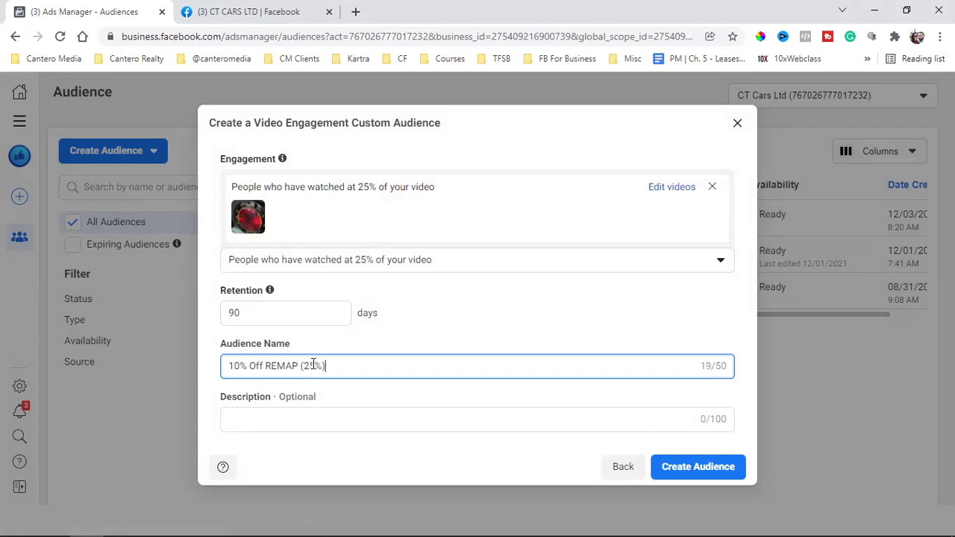
left_click(668, 466)
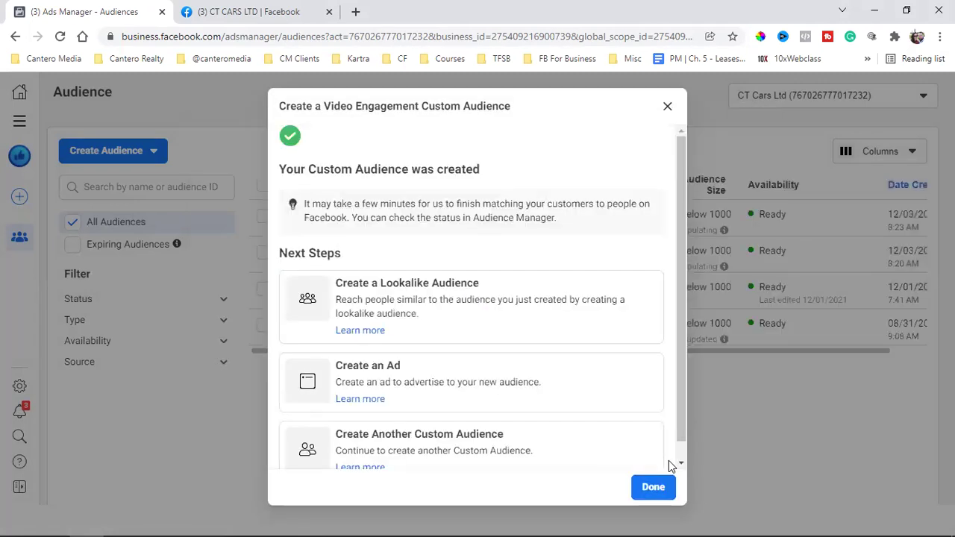
left_click(654, 488)
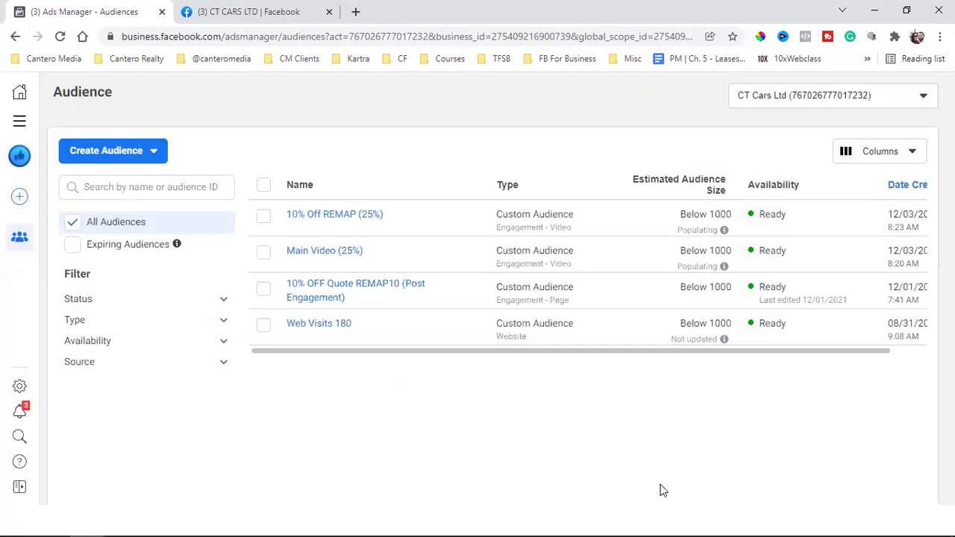
Step: Look over the audience list, and browse the pinned and other posts on the CT CARS LTD Facebook page
mouse_move(295, 284)
mouse_move(340, 215)
left_click(258, 11)
scroll(687, 341, "down", 2)
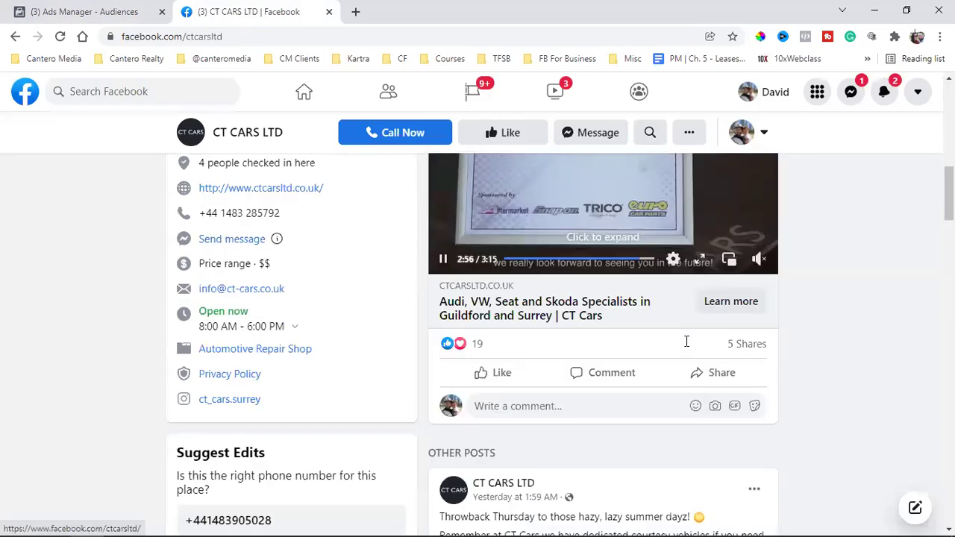
scroll(687, 341, "down", 6)
scroll(687, 343, "up", 1)
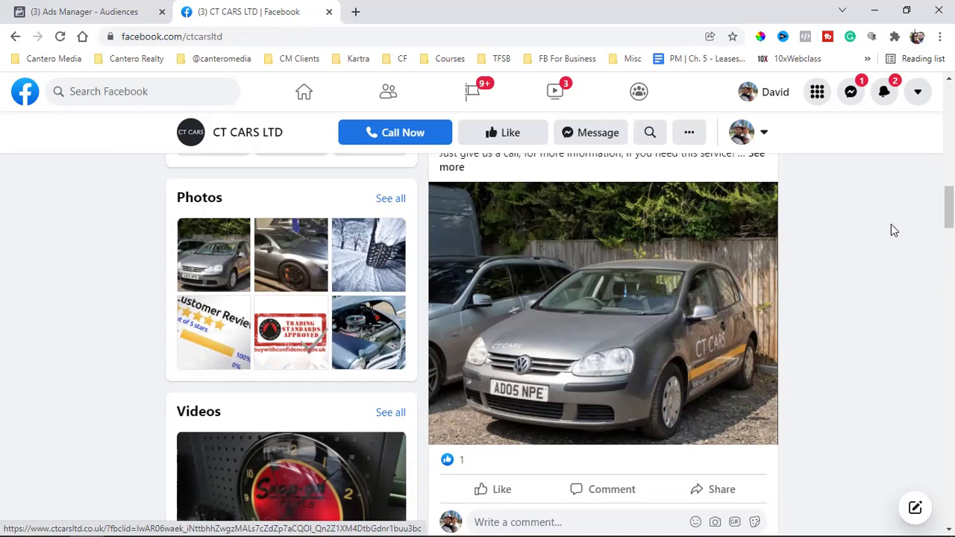
Step: Switch back to Ads Manager and look over the custom audiences in the audience list
left_click(64, 10)
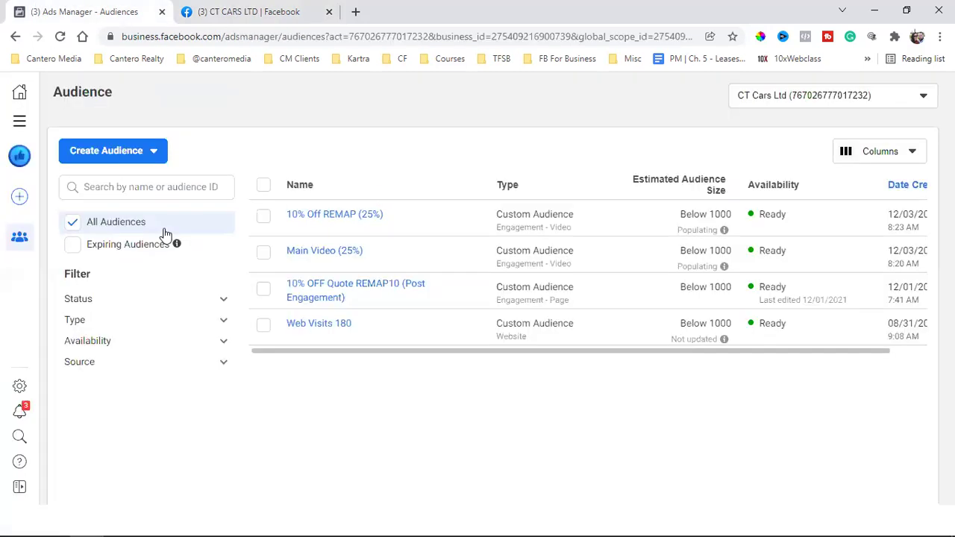
mouse_move(363, 260)
left_click(195, 37)
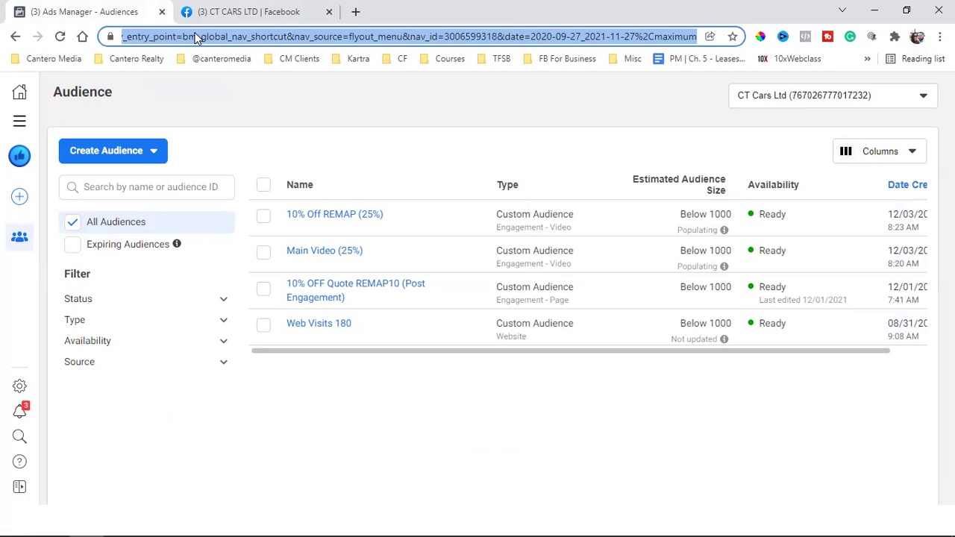
left_click(312, 140)
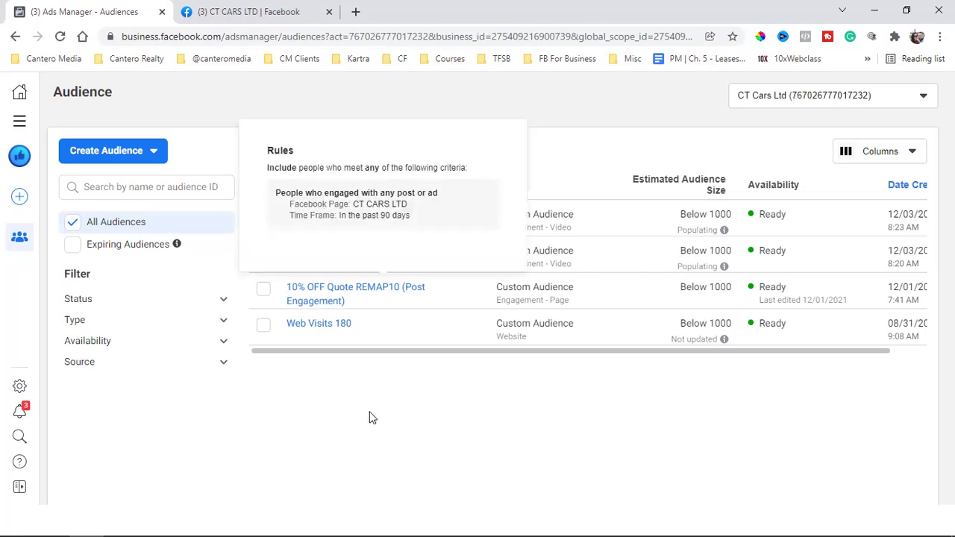
Step: Start another video custom audience for people who have watched 25% of the video and open the video selection
left_click(149, 157)
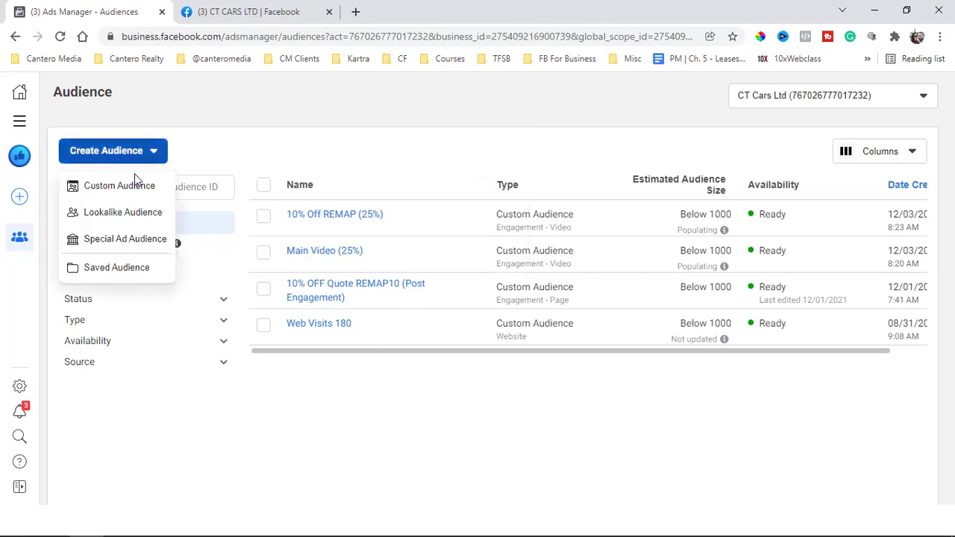
left_click(109, 197)
left_click(316, 301)
left_click(692, 444)
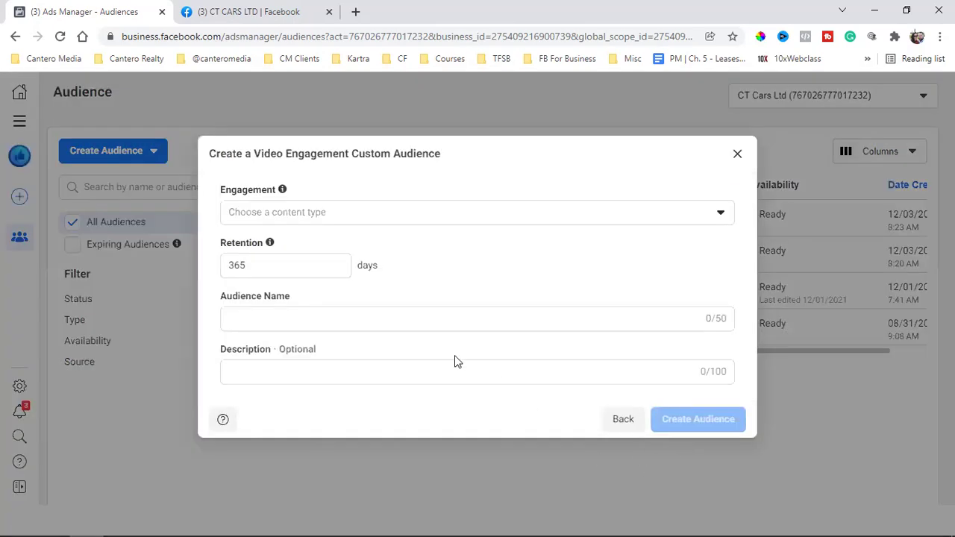
left_click(318, 212)
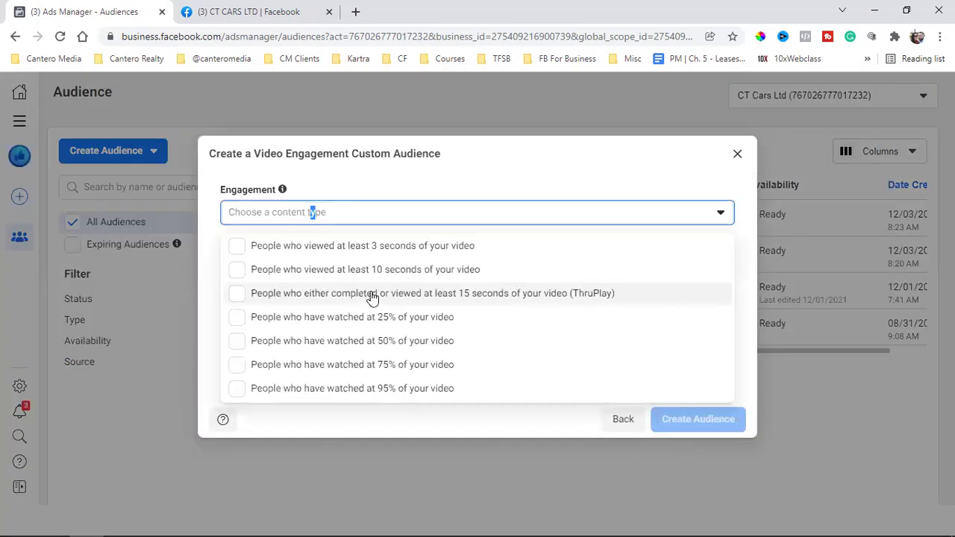
left_click(411, 319)
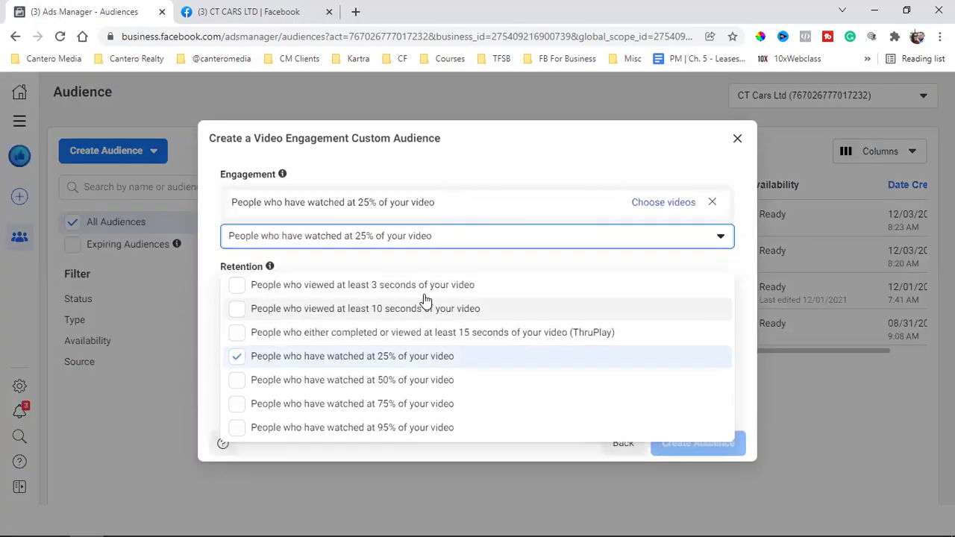
left_click(664, 203)
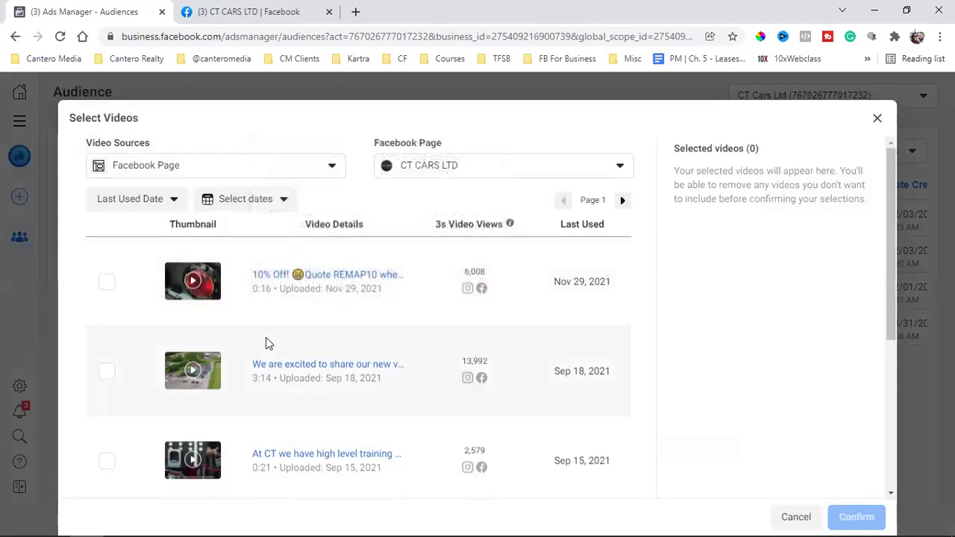
Step: Add the Sep 7, 2021 "Diagnostics are our passion" video from the CT CARS LTD page to the rule
scroll(266, 337, "down", 1)
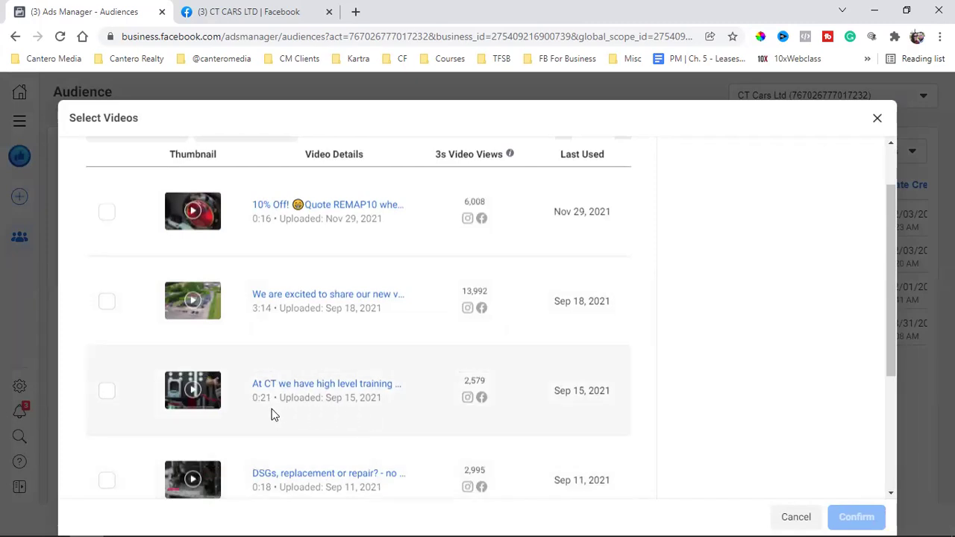
scroll(337, 407, "down", 3)
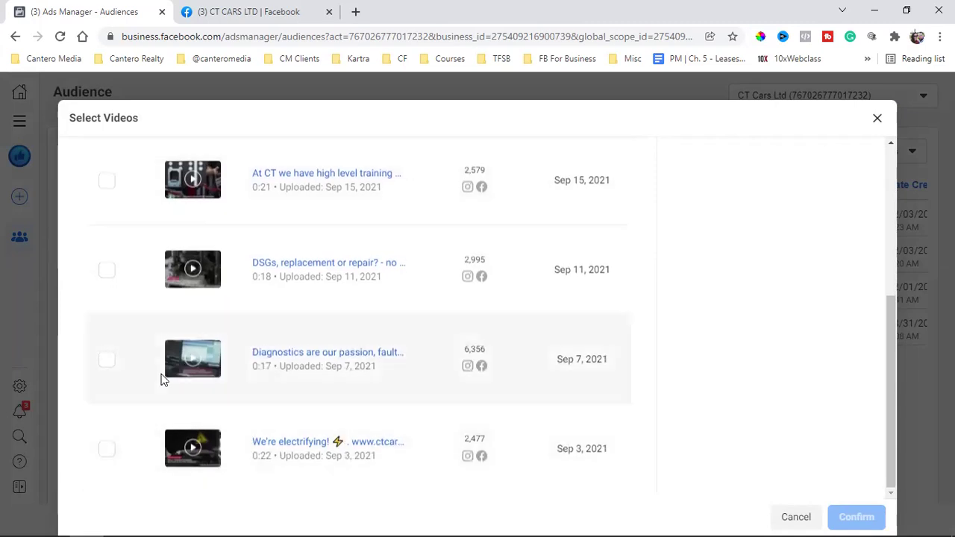
left_click(107, 360)
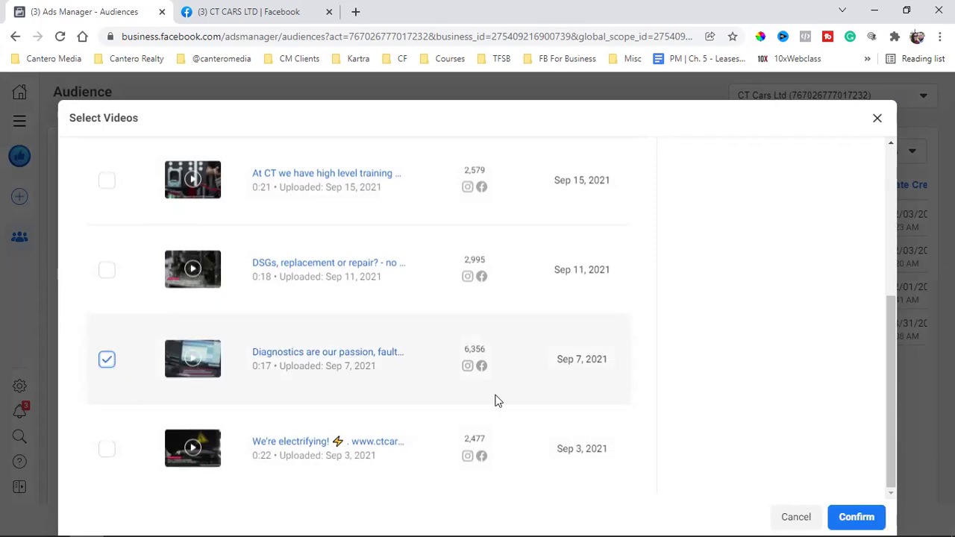
left_click(857, 518)
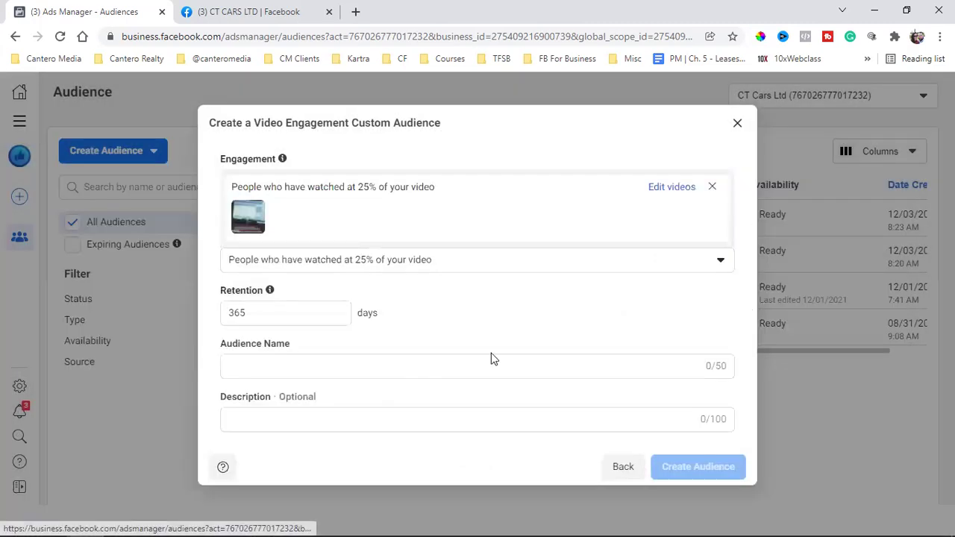
Step: Create the video engagement audience with a 90-day retention under the name "Diagnostics Video (25%)"
double_click(320, 313)
type("90")
left_click(315, 365)
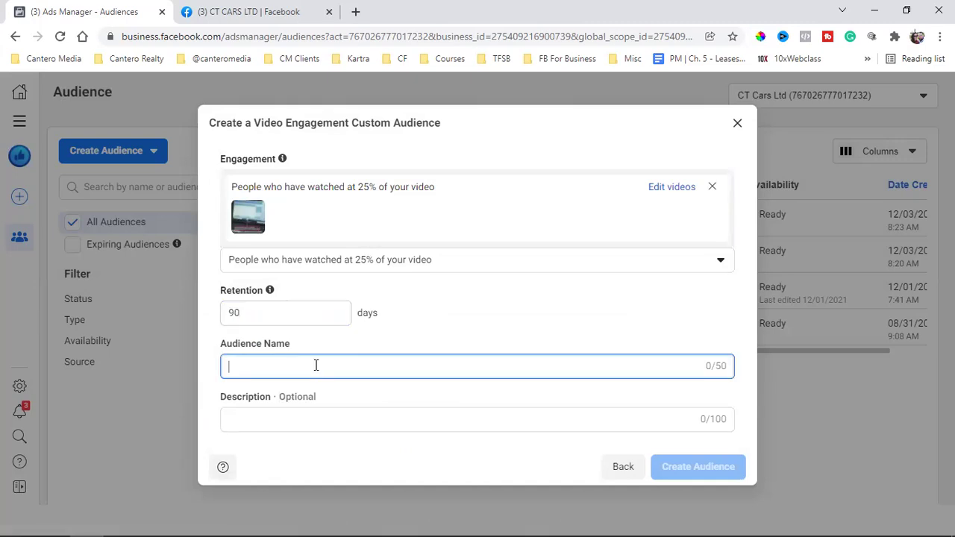
type("Diagno")
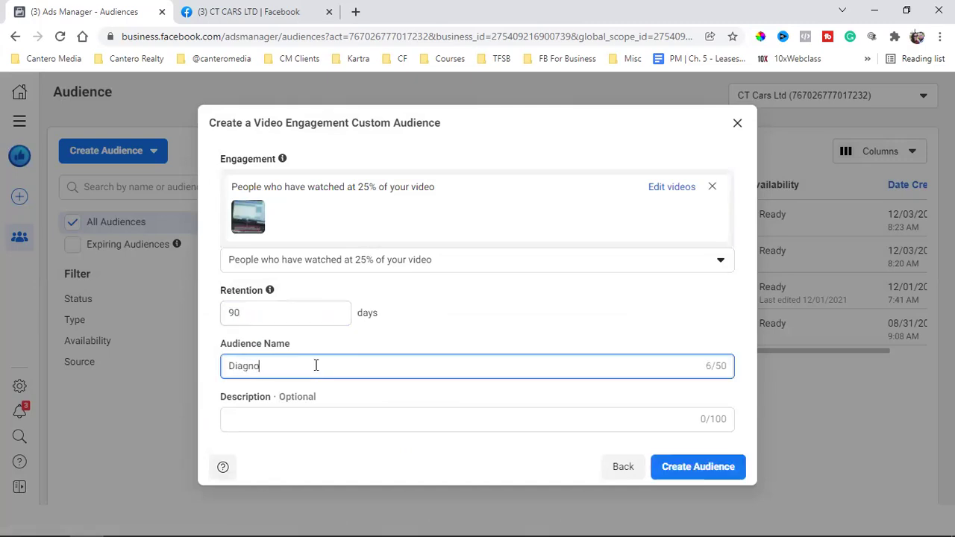
type("stics Video (25%)")
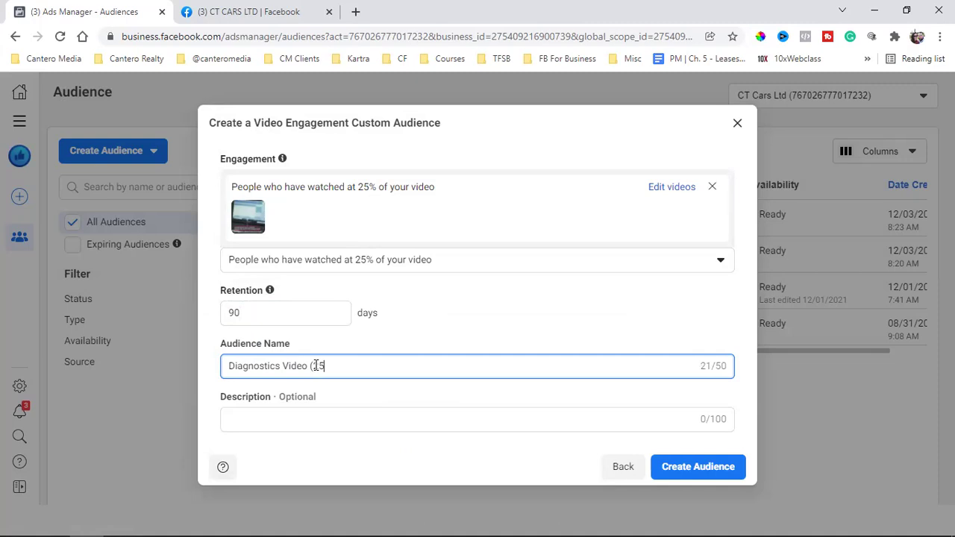
key("BackSpace")
key("BackSpace")
type("%)")
left_click(683, 465)
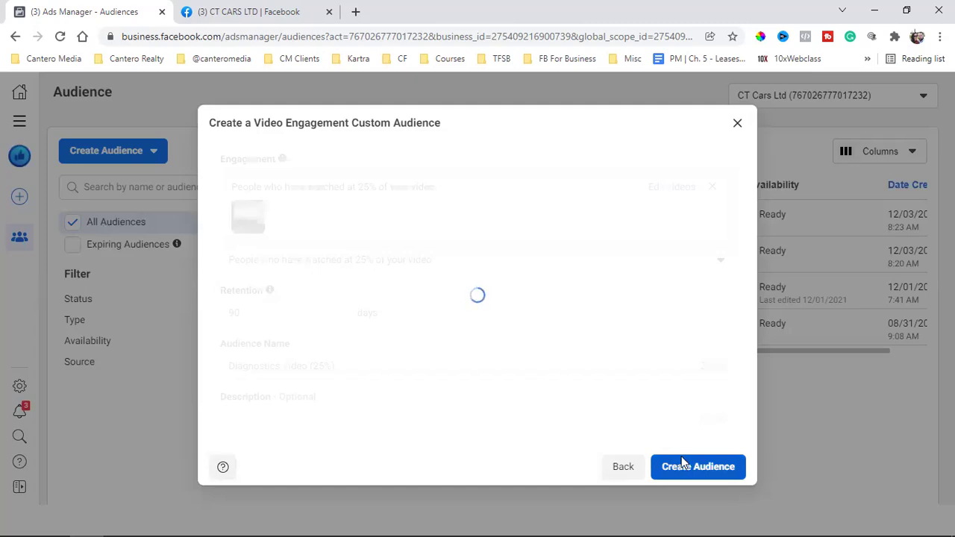
left_click(653, 486)
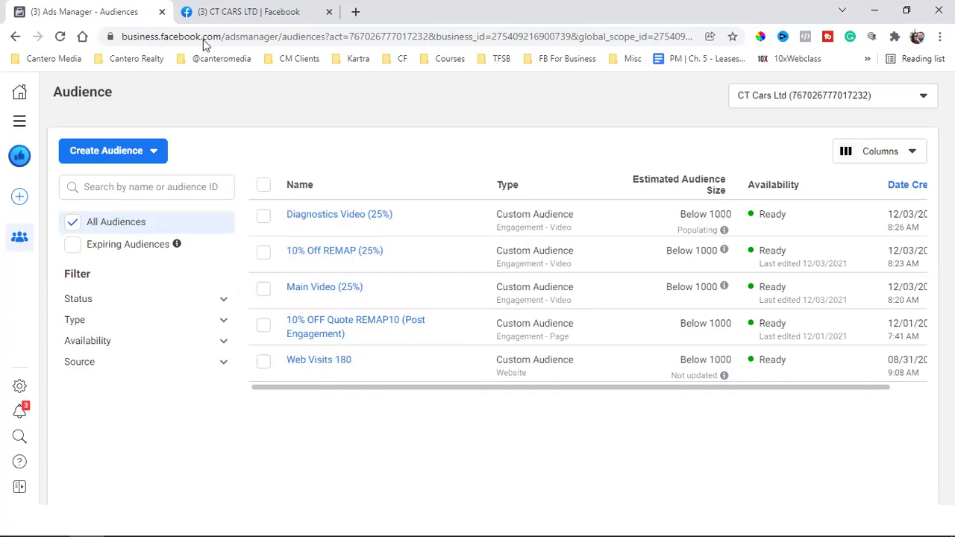
Step: Switch to the CT CARS LTD Facebook page and give the pinned September 18 video post a Love reaction
left_click(261, 11)
scroll(732, 331, "up", 5)
scroll(734, 331, "up", 3)
scroll(736, 305, "down", 6)
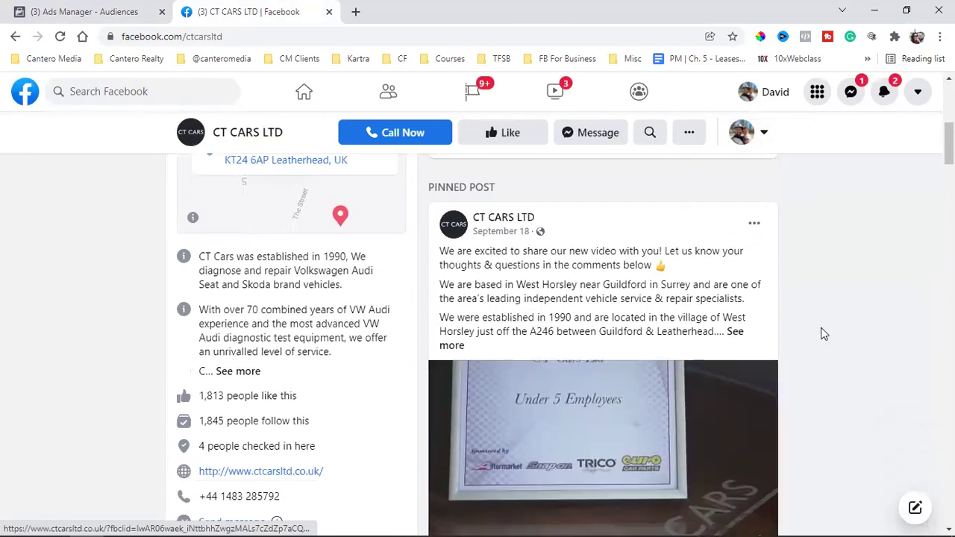
scroll(824, 333, "down", 2)
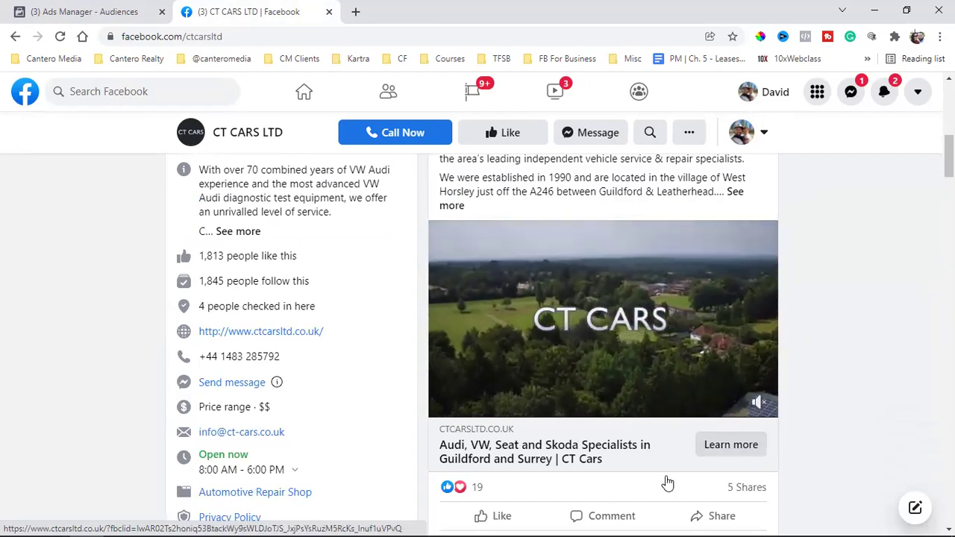
mouse_move(481, 521)
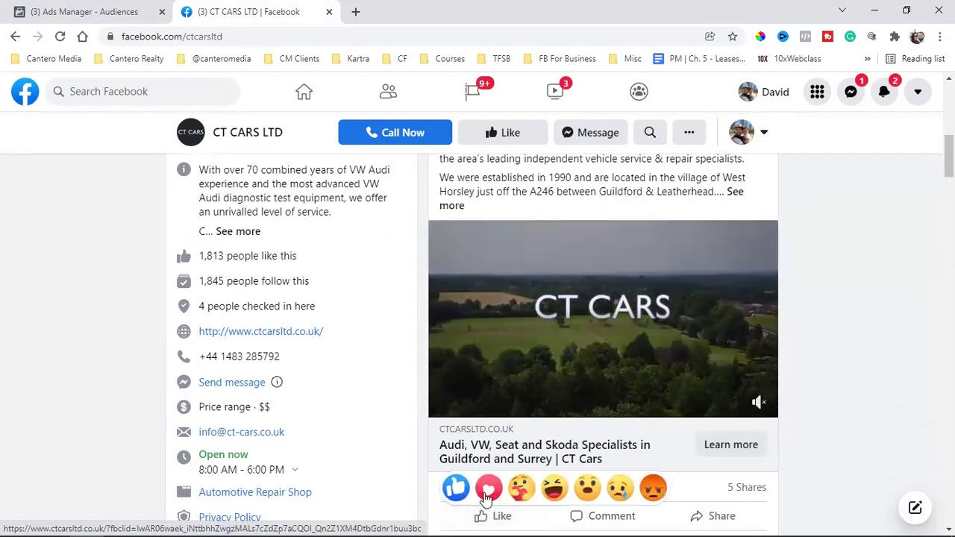
left_click(488, 488)
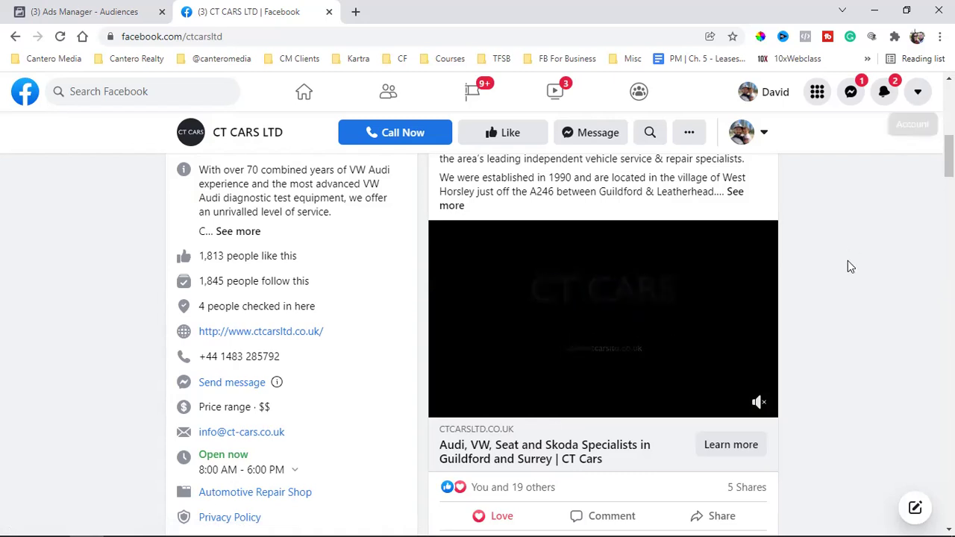
scroll(848, 263, "up", 1)
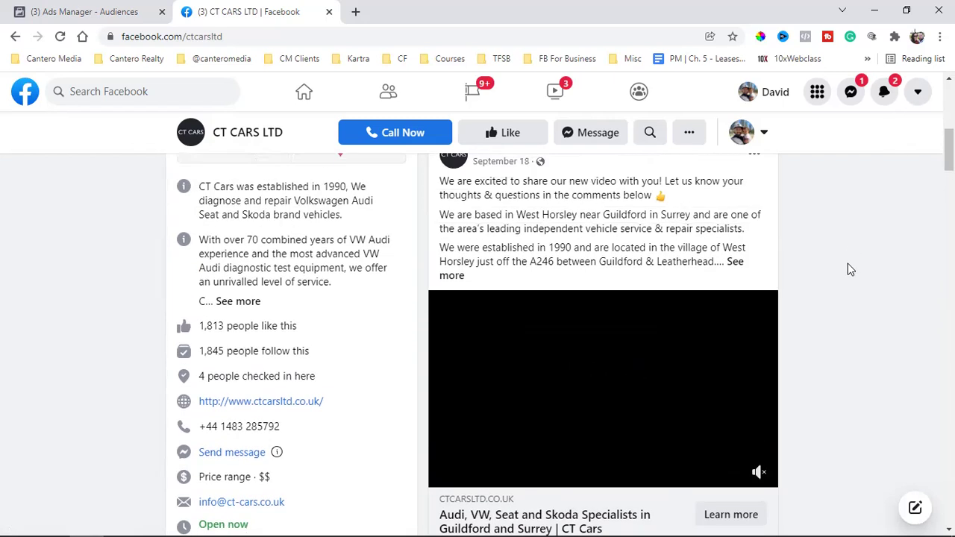
Step: Return to Ads Manager and open the "10% OFF Quote REMAP10 (Post Engagement)" audience for editing
left_click(89, 11)
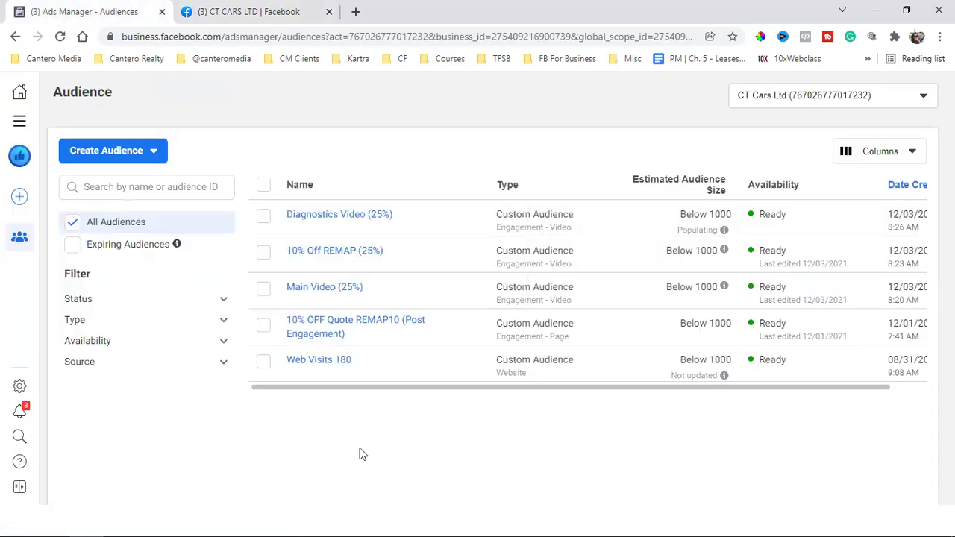
left_click(264, 326)
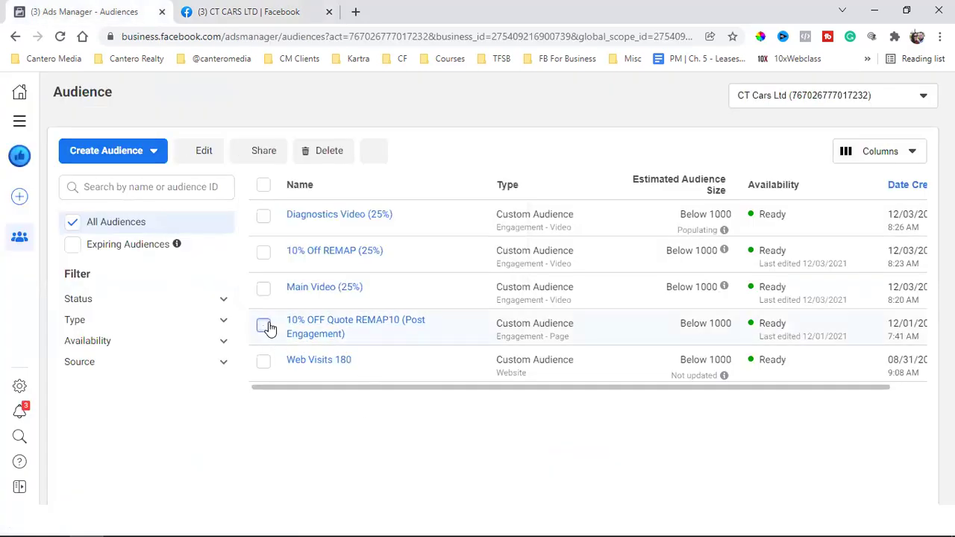
left_click(203, 161)
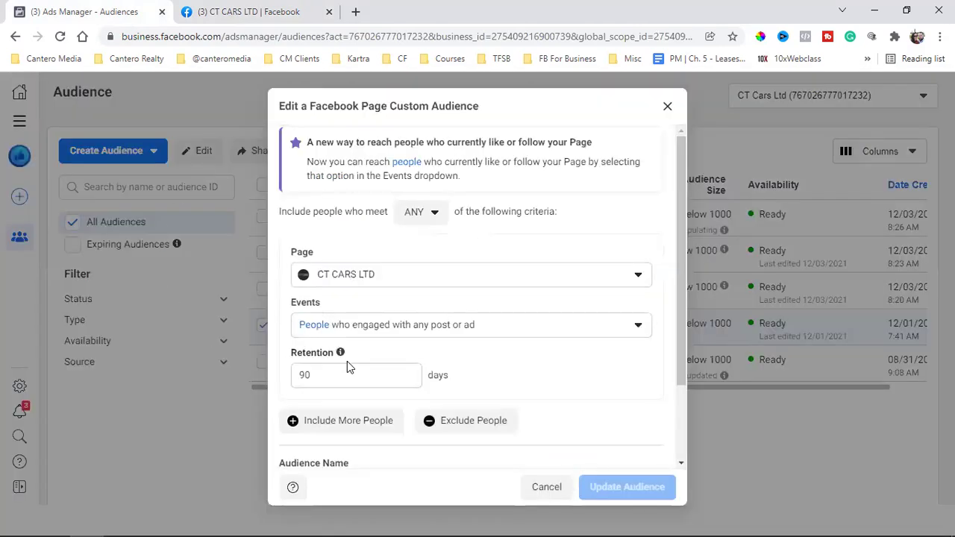
scroll(395, 359, "down", 2)
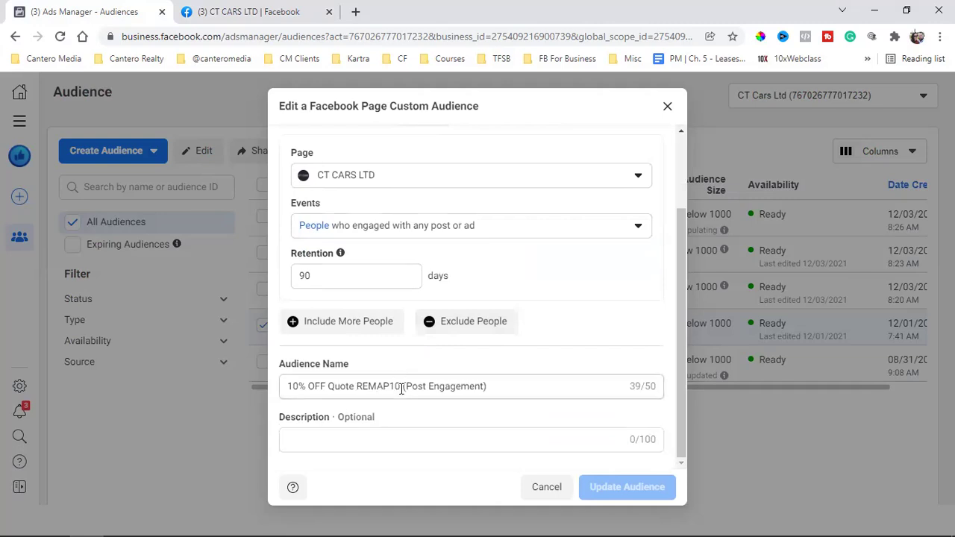
Step: Rename the page engagement audience as "Post & Ad Engagement" and update it
left_click_drag(402, 389, 227, 369)
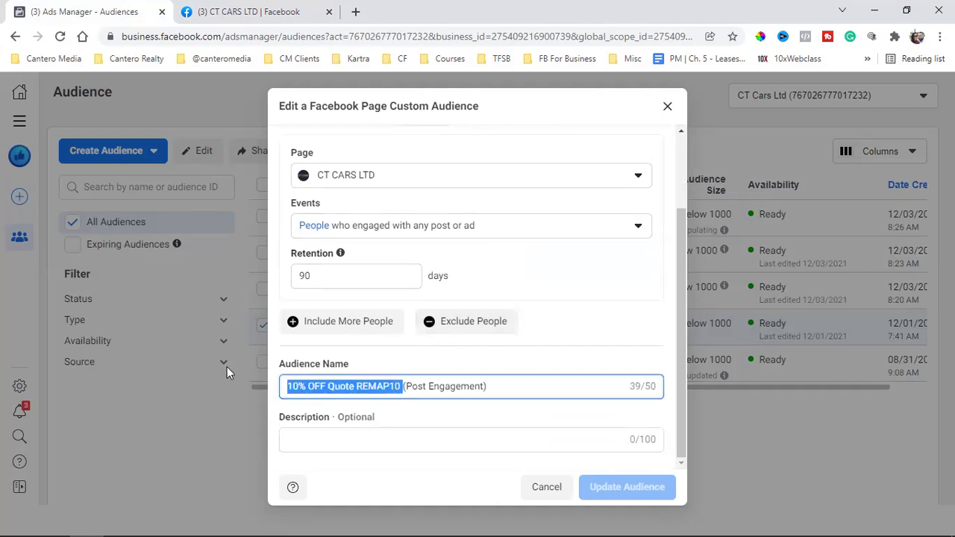
key("BackSpace")
key("Delete")
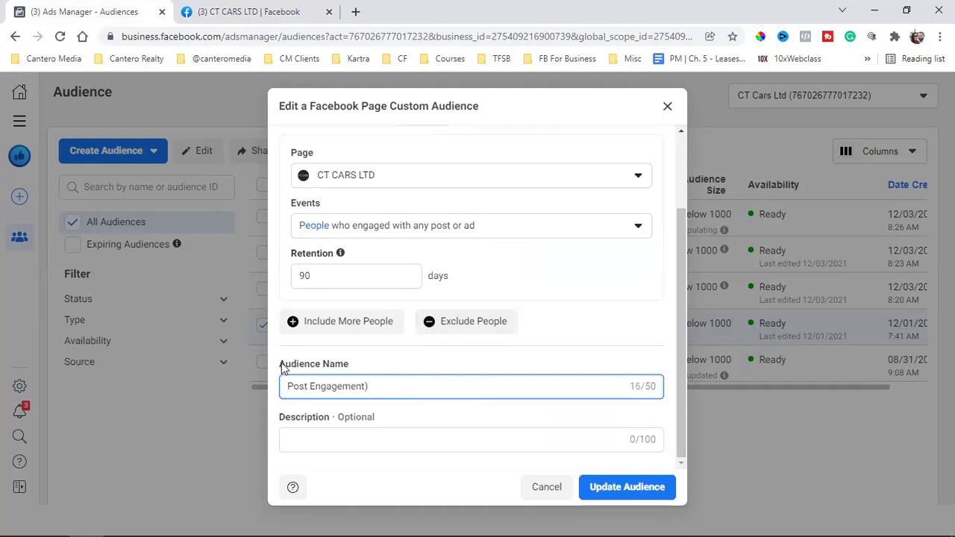
left_click(420, 384)
key("BackSpace")
key("Left")
key("Left")
key("Left")
key("Left")
key("Left")
key("Left")
key("Left")
type("& Ad")
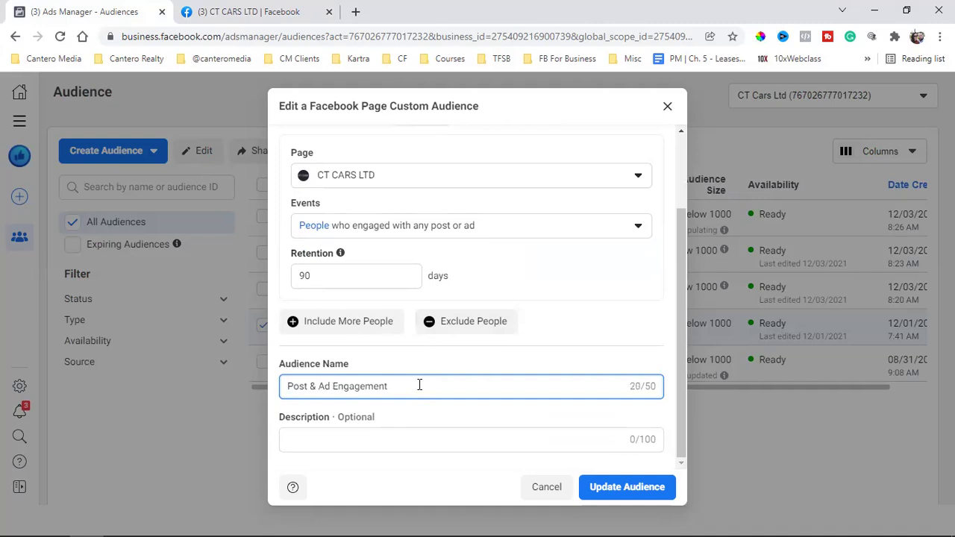
left_click(619, 485)
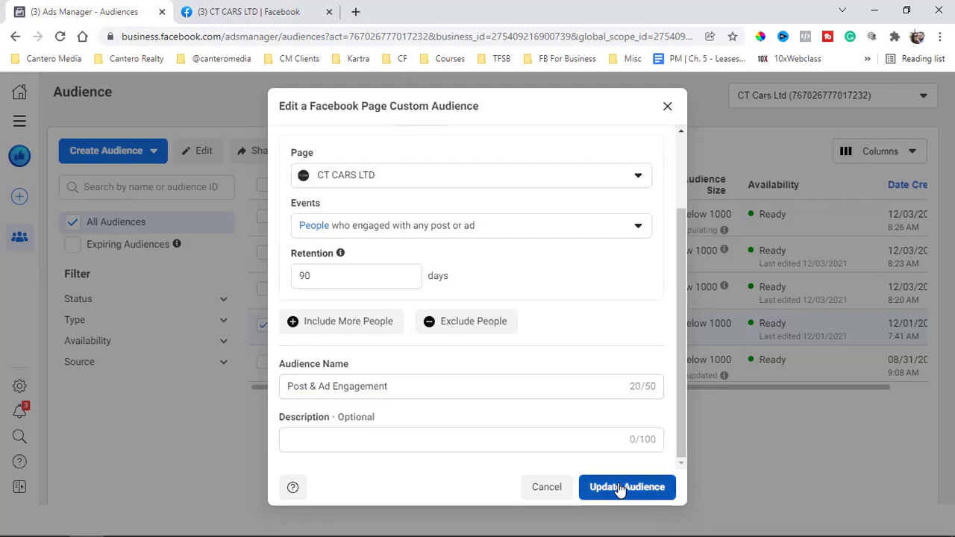
left_click(666, 485)
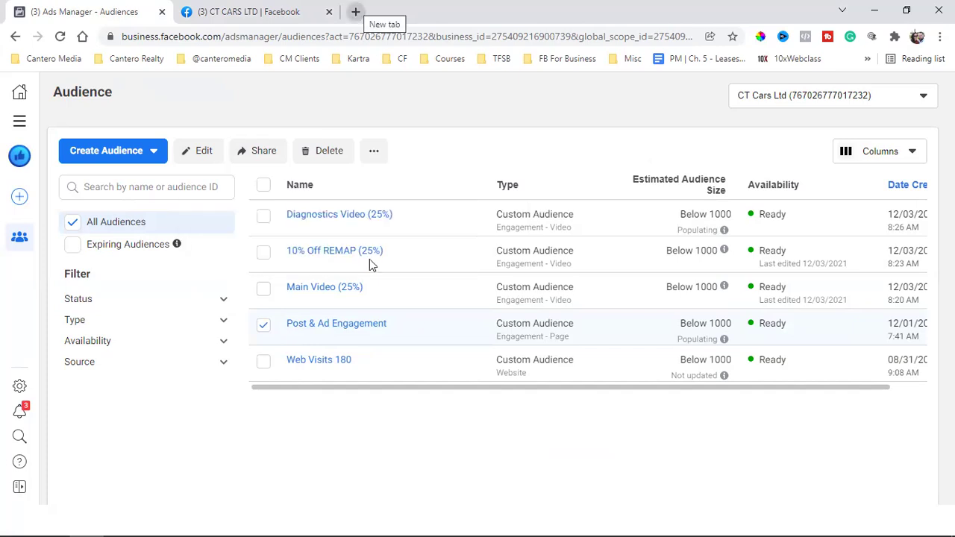
Step: Open the bookmarked Plaza Blvd property landing page from the CM Clients folder in a new browser tab
left_click(356, 11)
left_click(352, 60)
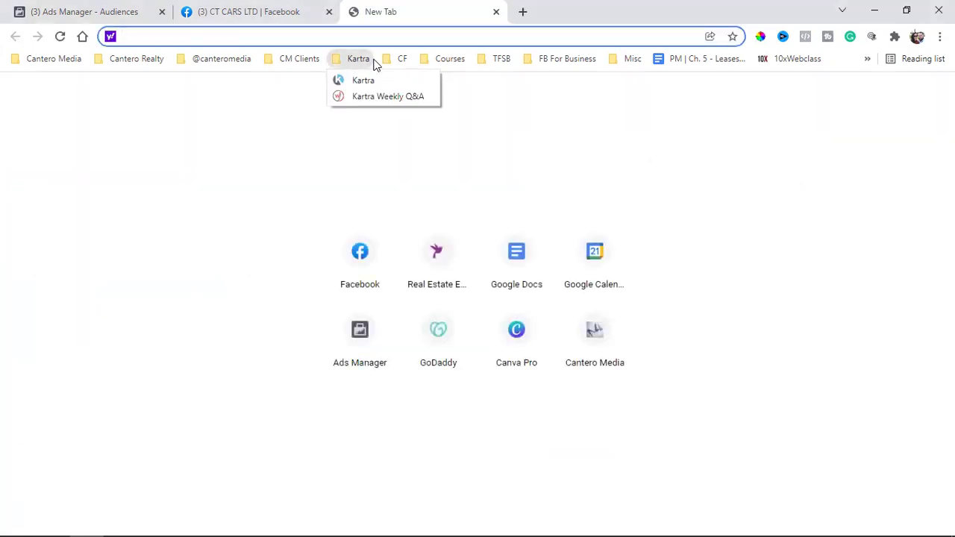
mouse_move(408, 60)
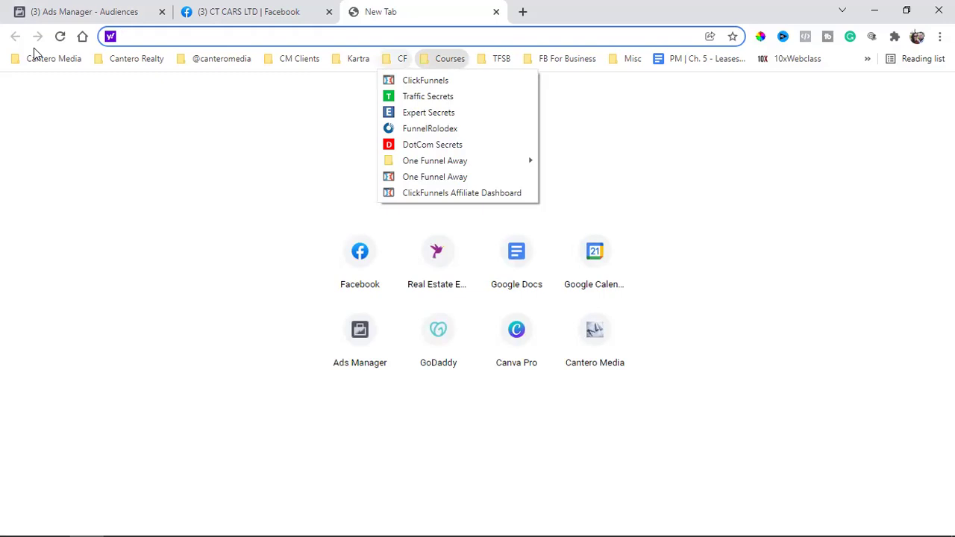
mouse_move(253, 64)
mouse_move(299, 59)
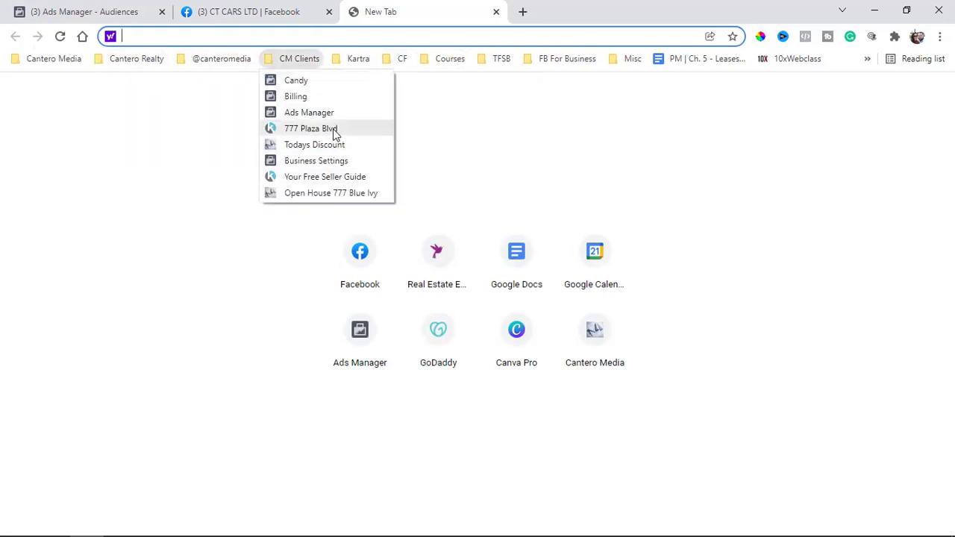
left_click(334, 133)
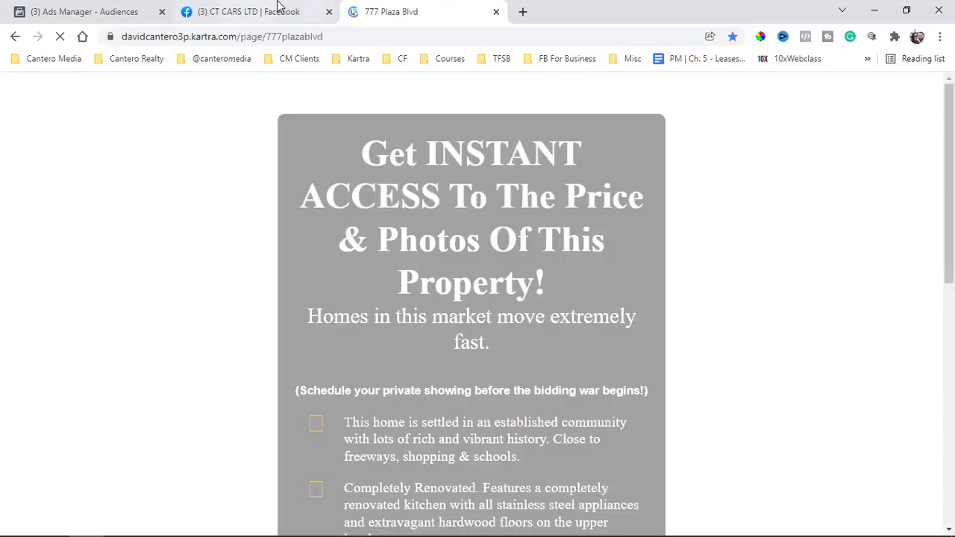
Step: Look at the Learn more link on CT CARS LTD's pinned video post, and examine the Plaza Blvd landing page as an example destination
left_click(282, 7)
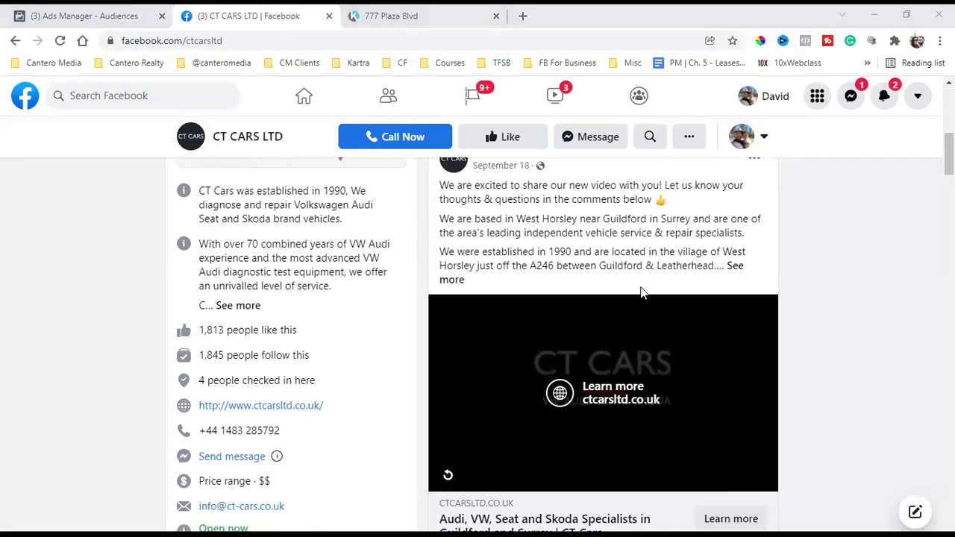
scroll(408, 289, "down", 2)
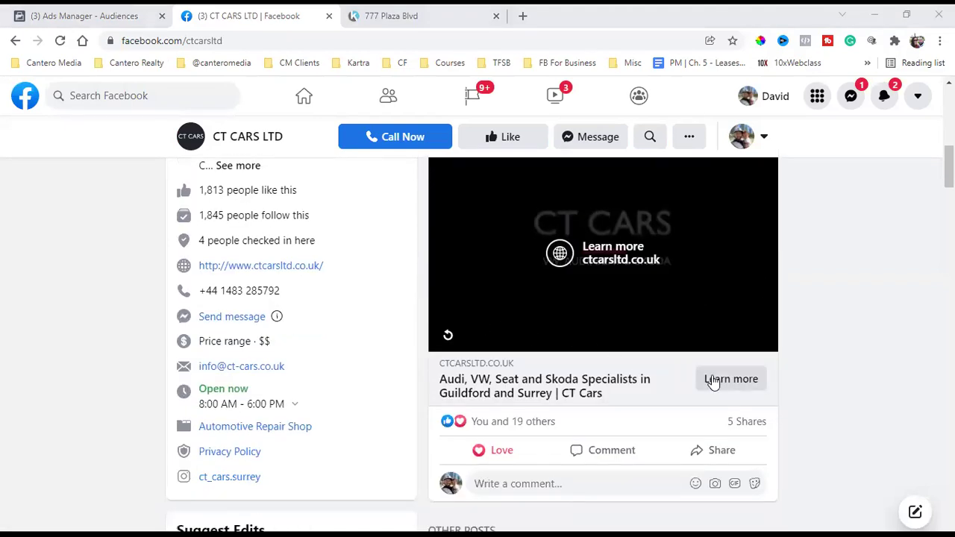
left_click(463, 10)
left_click_drag(319, 153, 556, 245)
left_click(716, 261)
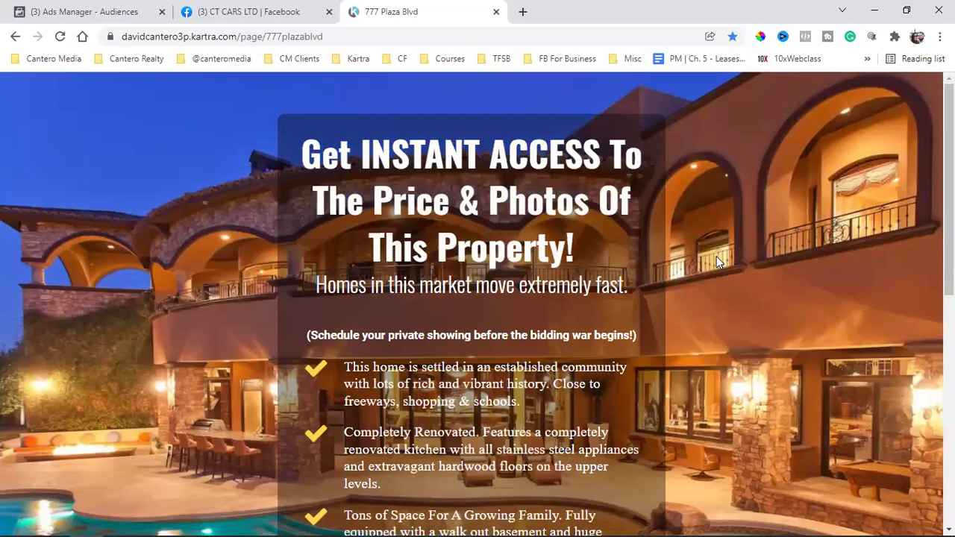
scroll(709, 291, "down", 1)
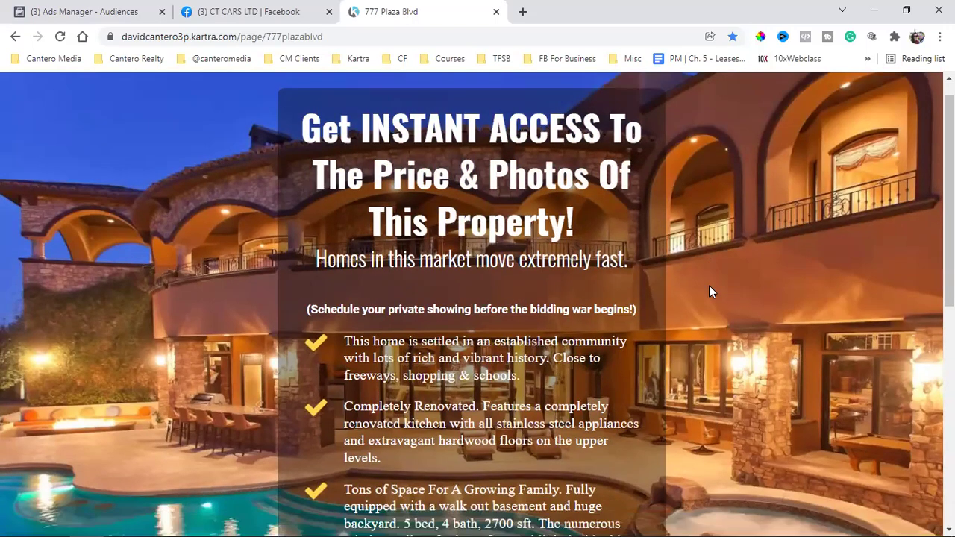
scroll(709, 291, "down", 10)
scroll(709, 291, "up", 10)
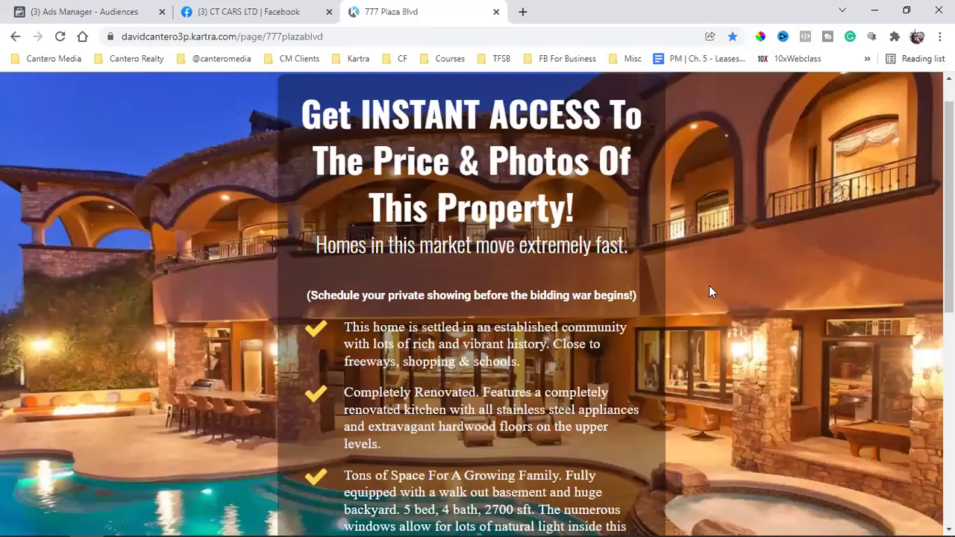
scroll(675, 205, "up", 1)
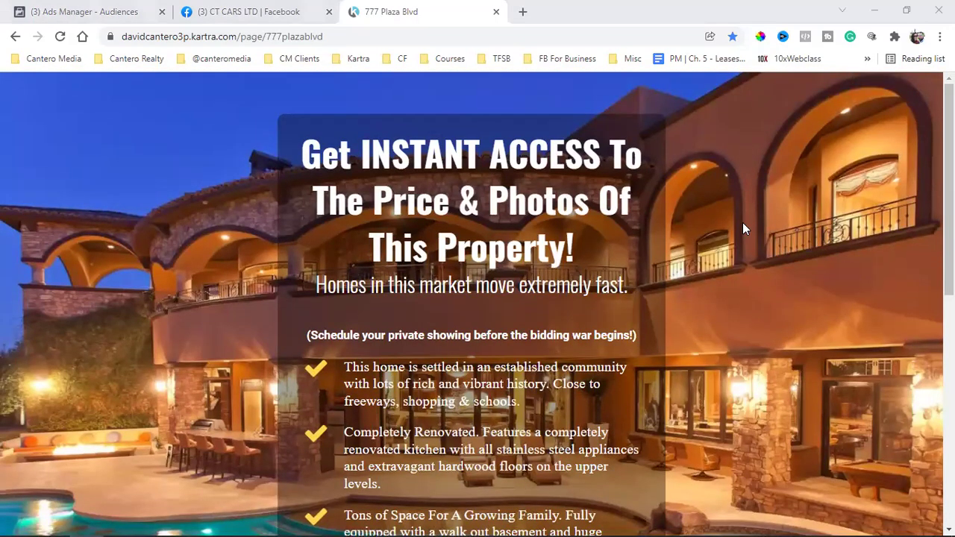
Step: Check the rules of the Web Visits 180 audience in Ads Manager and return to the Plaza Blvd landing page
left_click(97, 7)
mouse_move(316, 366)
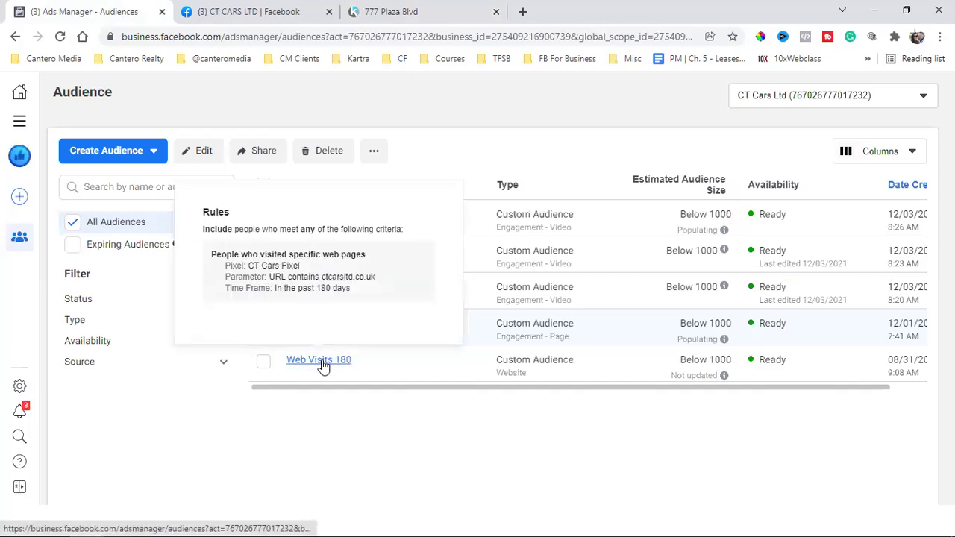
left_click(432, 11)
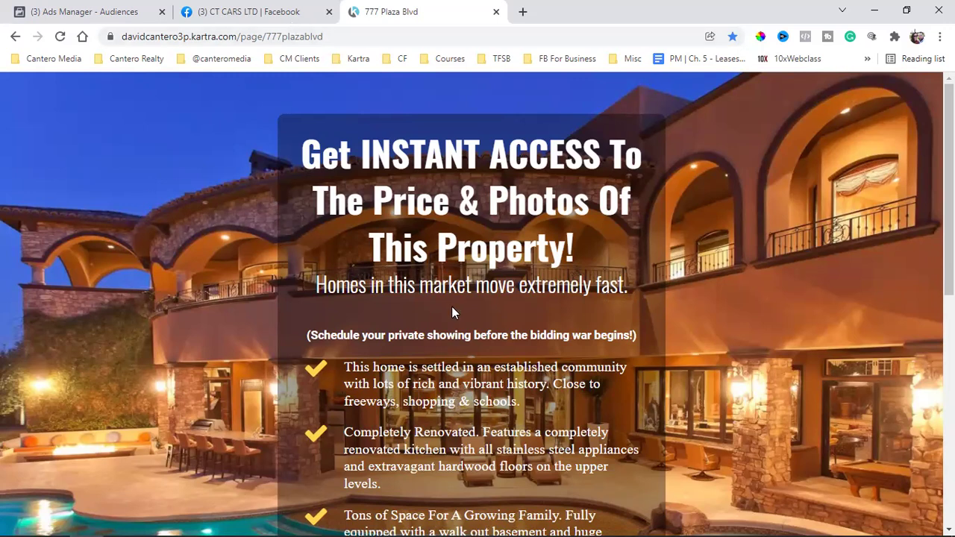
Step: Glance at the CT CARS LTD Facebook page, and examine the landing page's photo offer and its web address
left_click(230, 6)
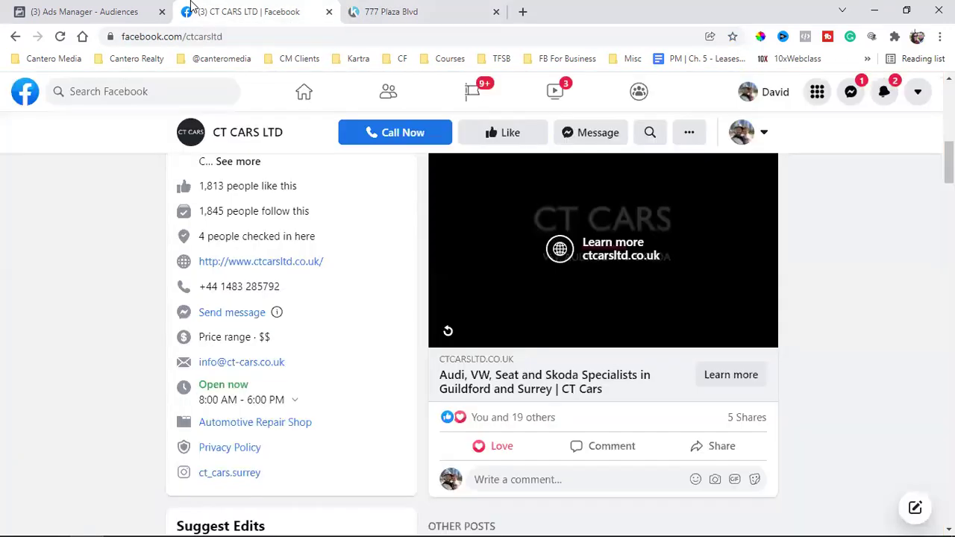
left_click(432, 11)
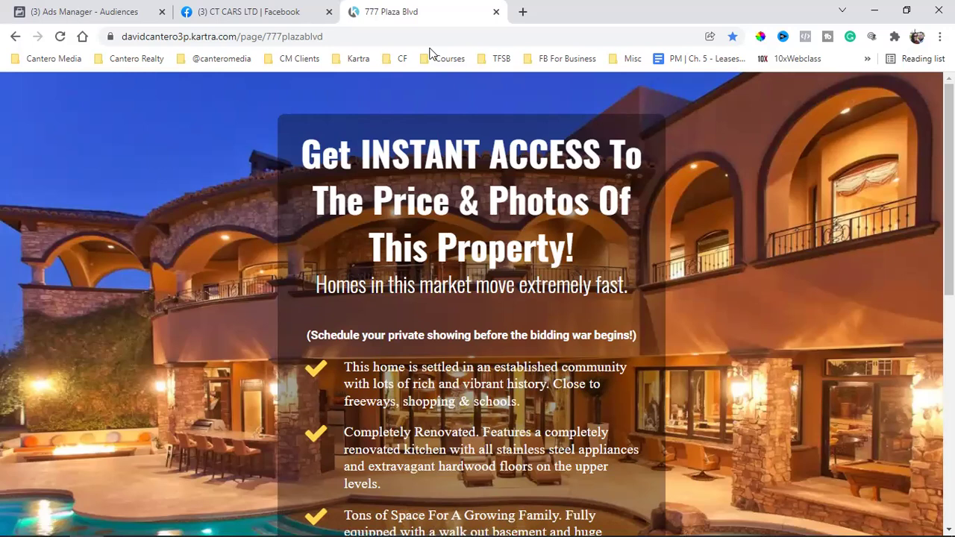
scroll(442, 280, "down", 3)
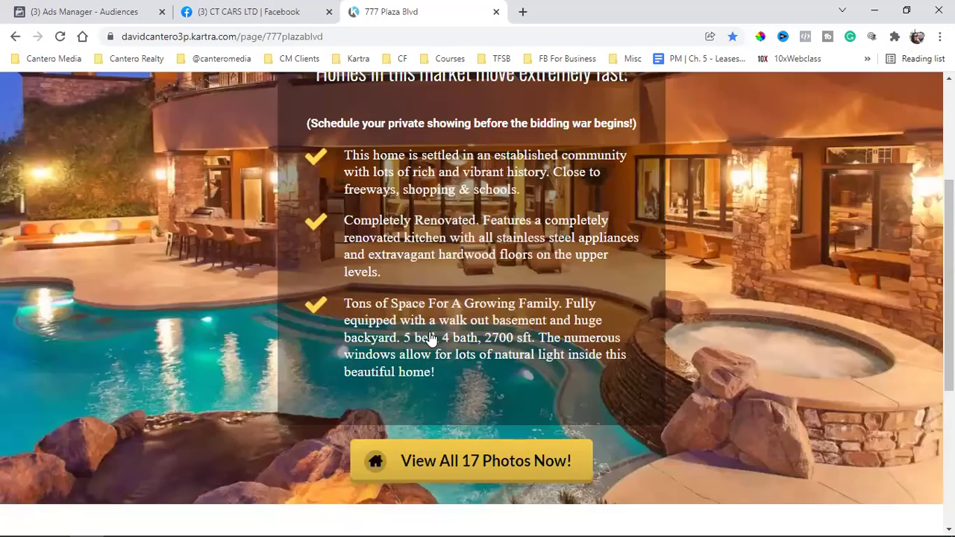
scroll(431, 338, "down", 2)
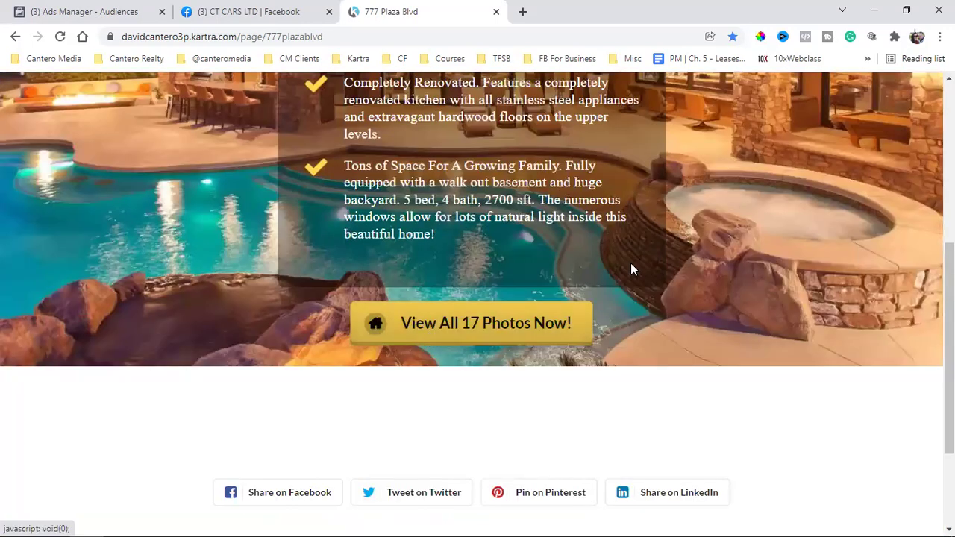
left_click(343, 37)
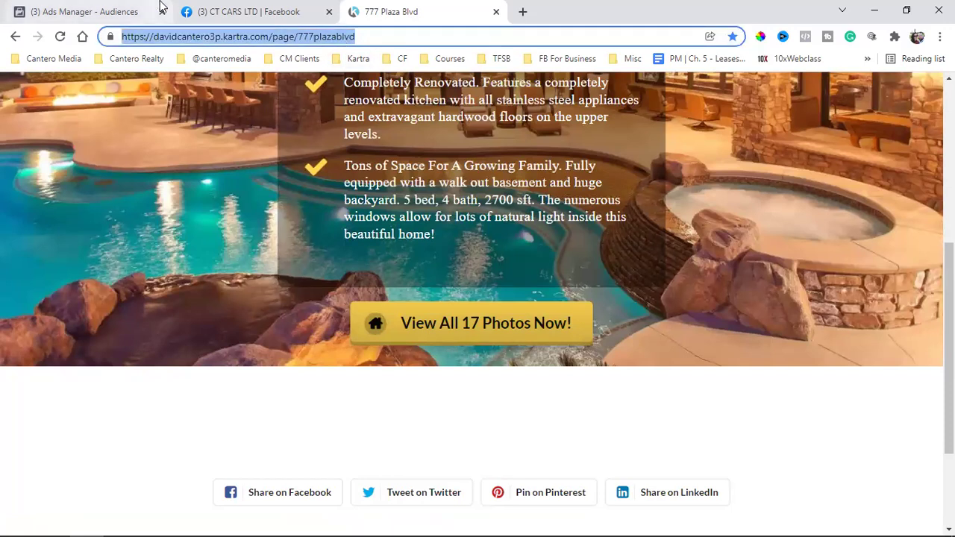
Step: Open the landing page's "View All 17 Photos Now!" form, shorten the prefilled e-mail address and submit the details request
left_click(554, 332)
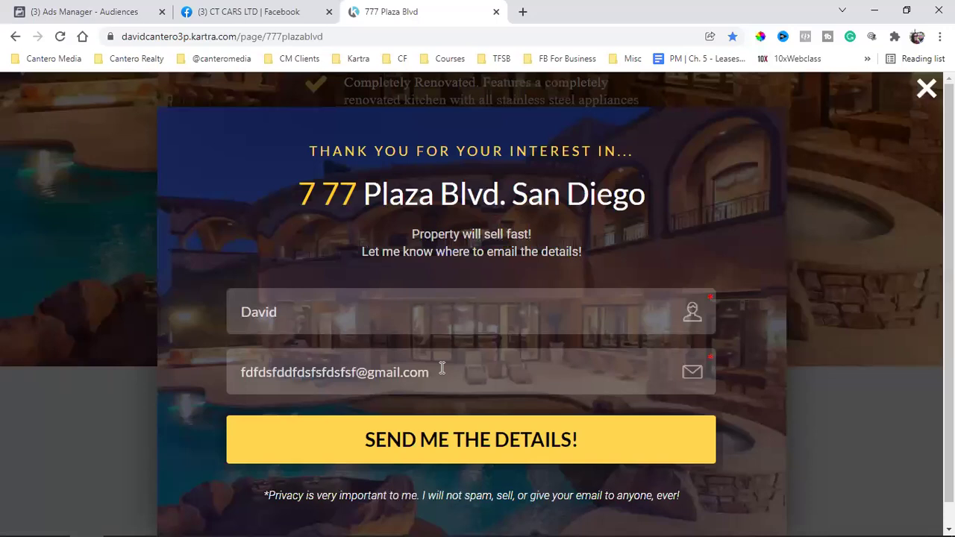
key("BackSpace")
key("BackSpace")
key("BackSpace")
key("BackSpace")
key("BackSpace")
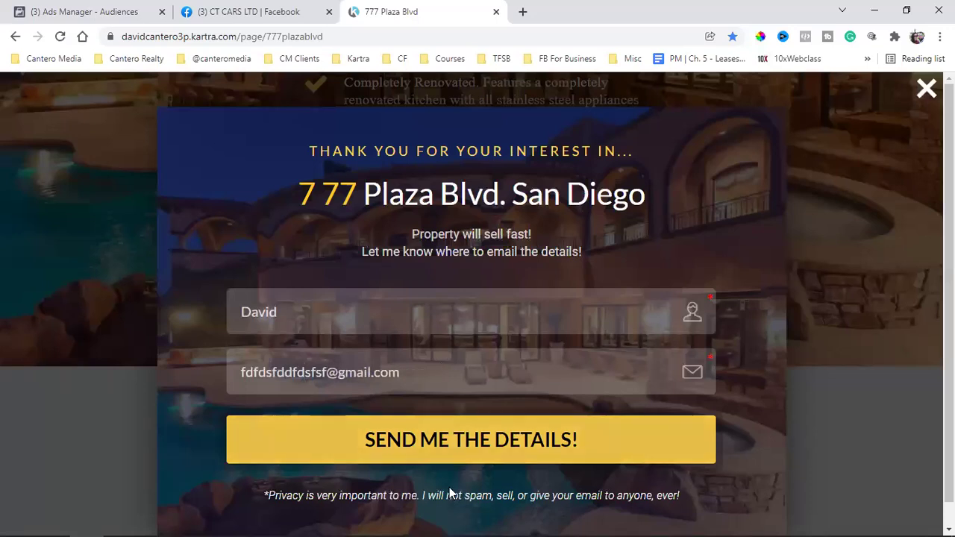
key("Return")
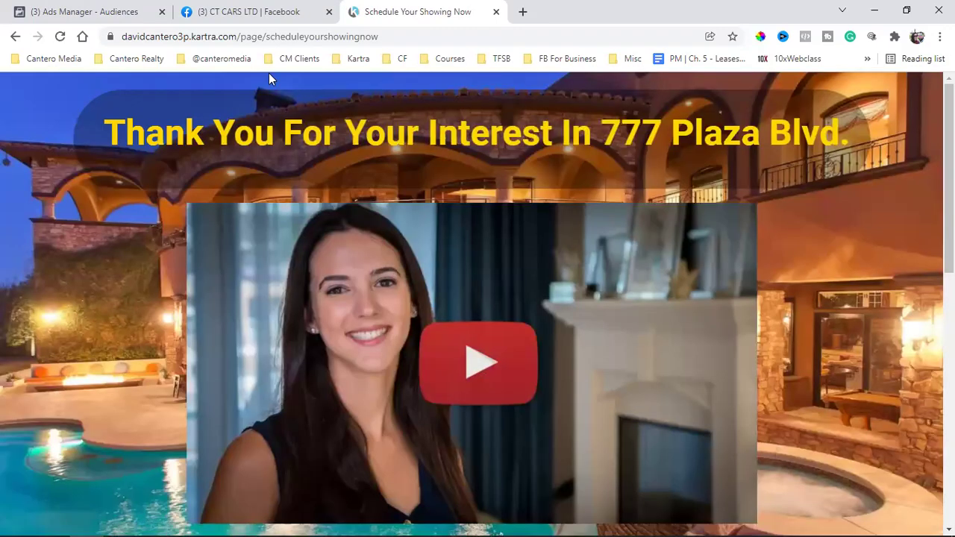
Step: Copy the web address of the property's "Schedule Your Showing Now" thank-you page
left_click(254, 38)
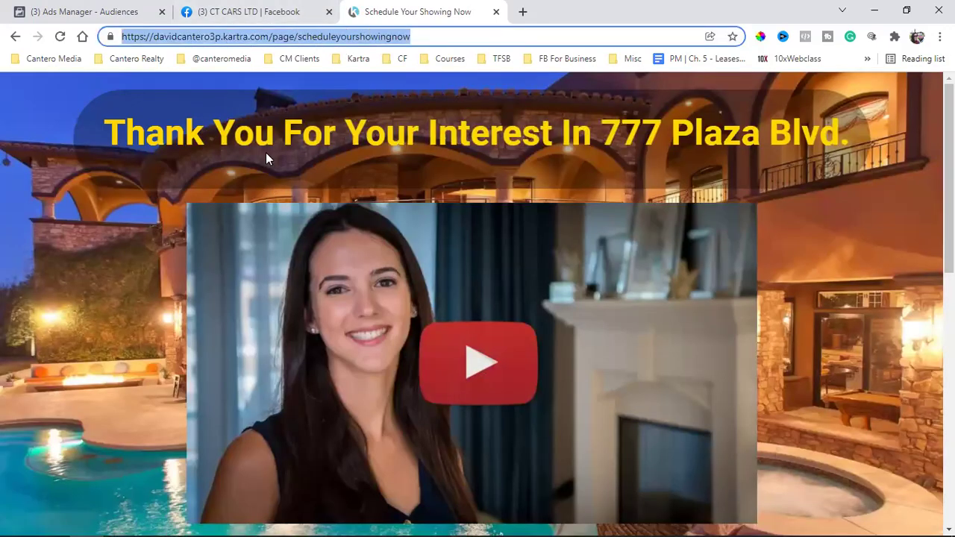
right_click(338, 36)
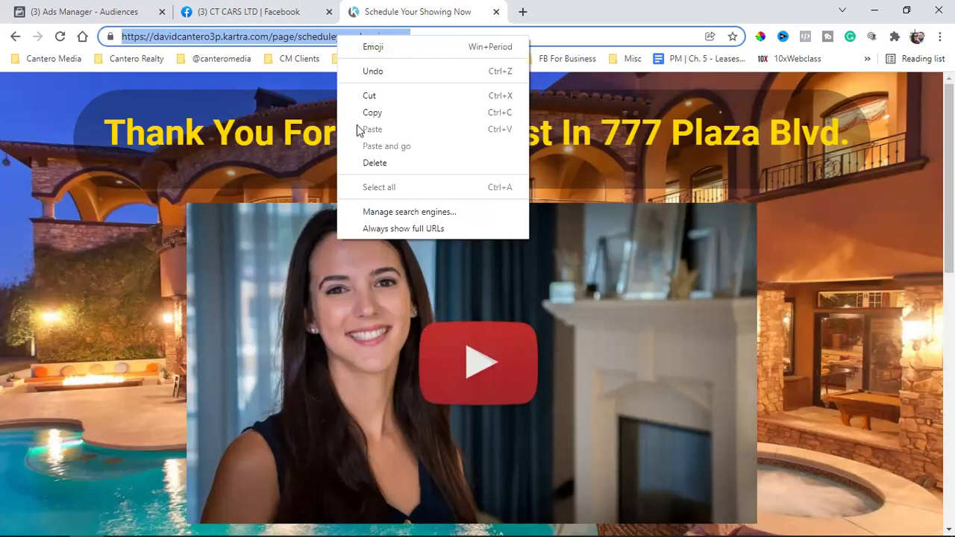
left_click(372, 112)
Step: Return to Ads Manager and start a new custom audience with Website as the source
left_click(112, 11)
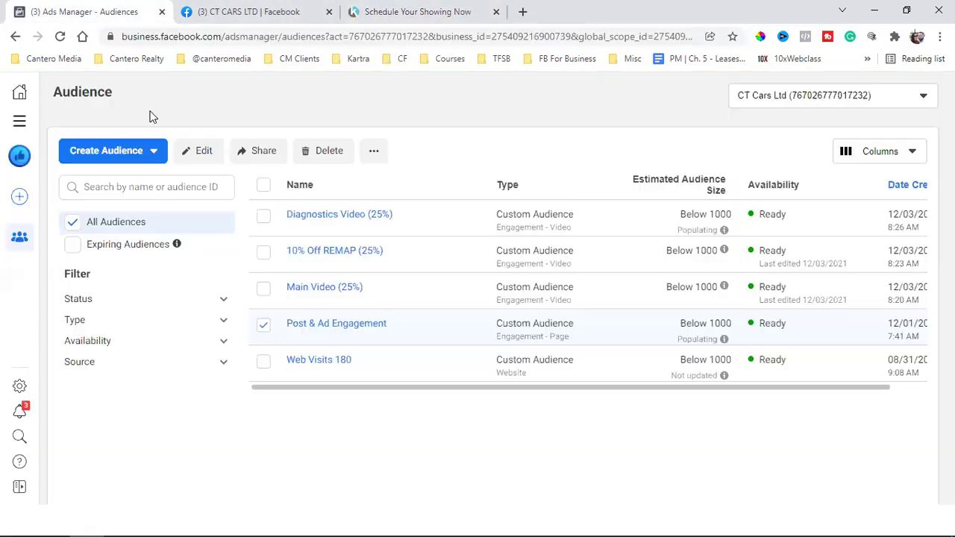
left_click(127, 152)
left_click(104, 192)
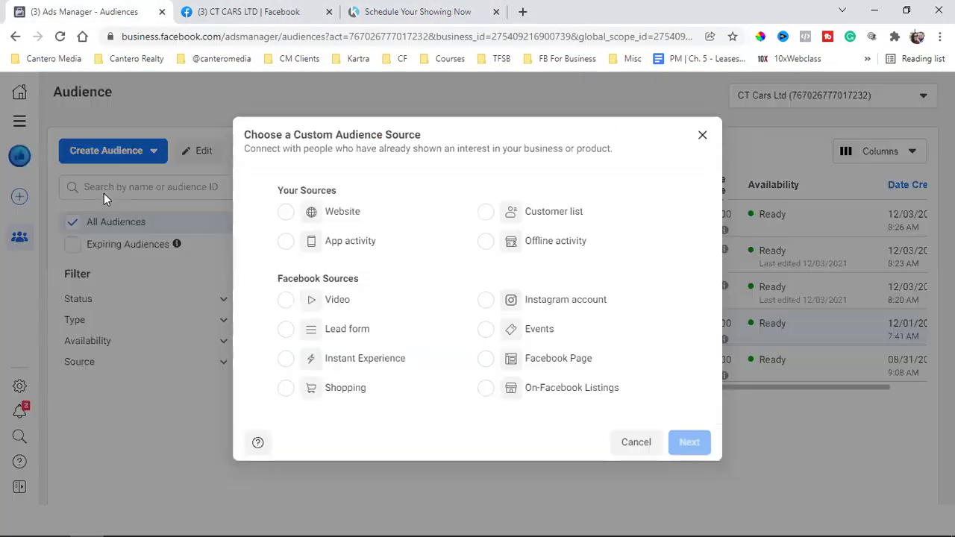
left_click(307, 221)
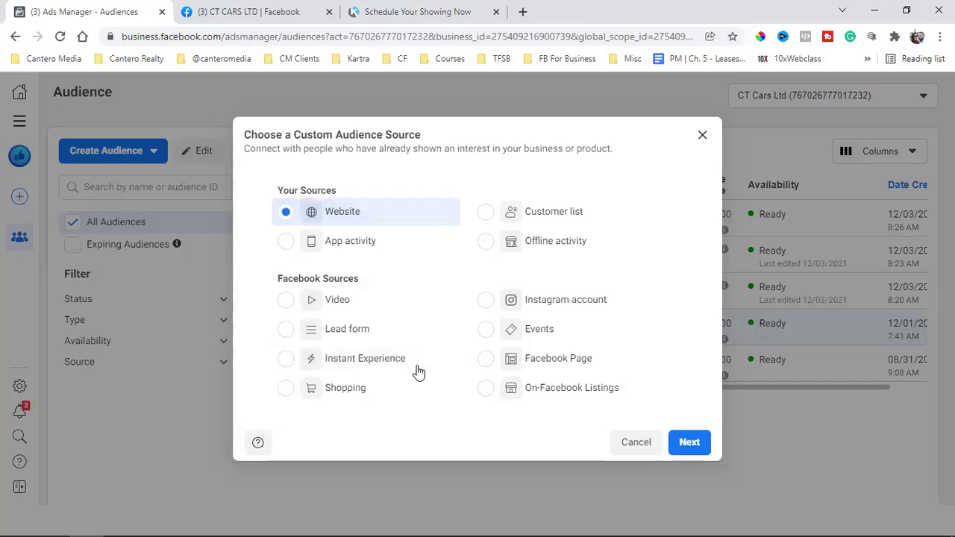
left_click(689, 441)
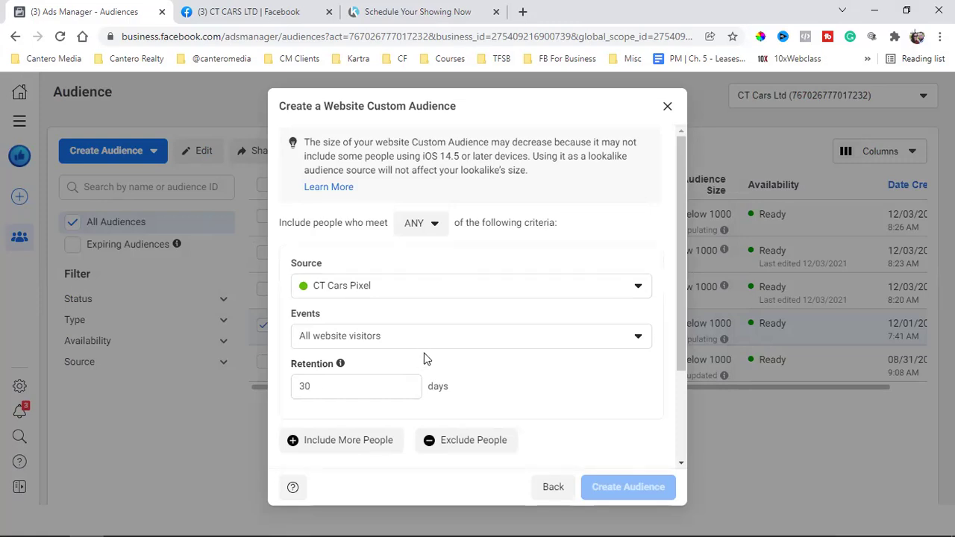
Step: Set the audience event to "People who visited specific web pages" with a retention of 90 days
left_click(448, 344)
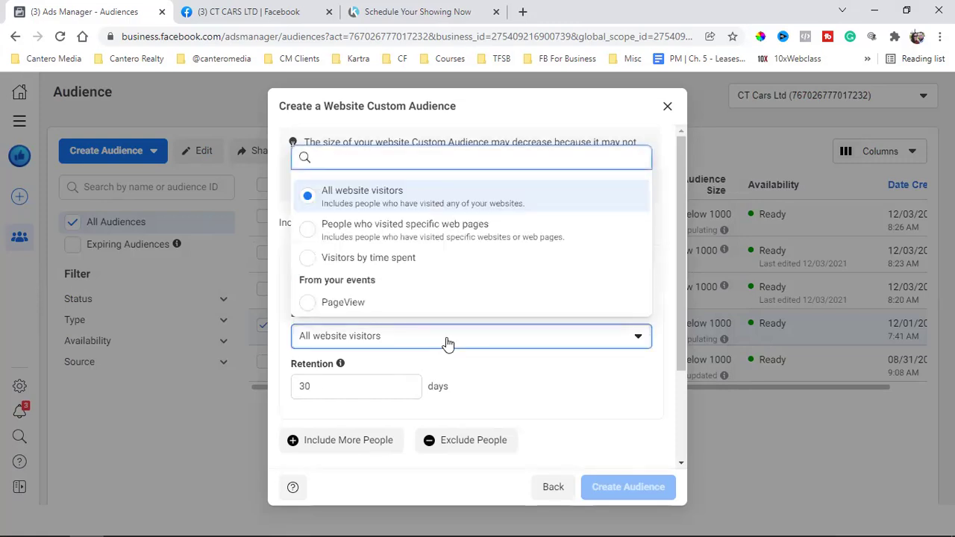
left_click(455, 231)
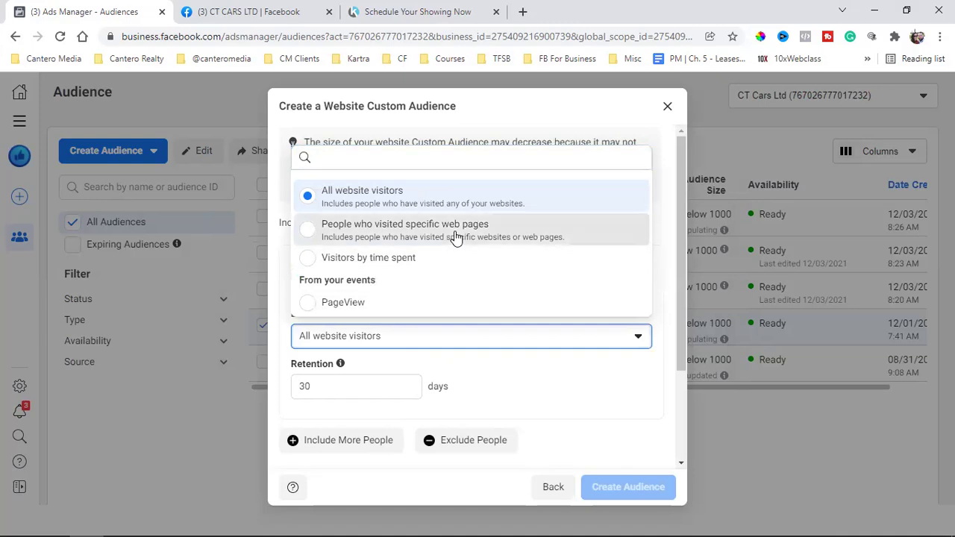
scroll(459, 315, "down", 1)
scroll(459, 315, "down", 1)
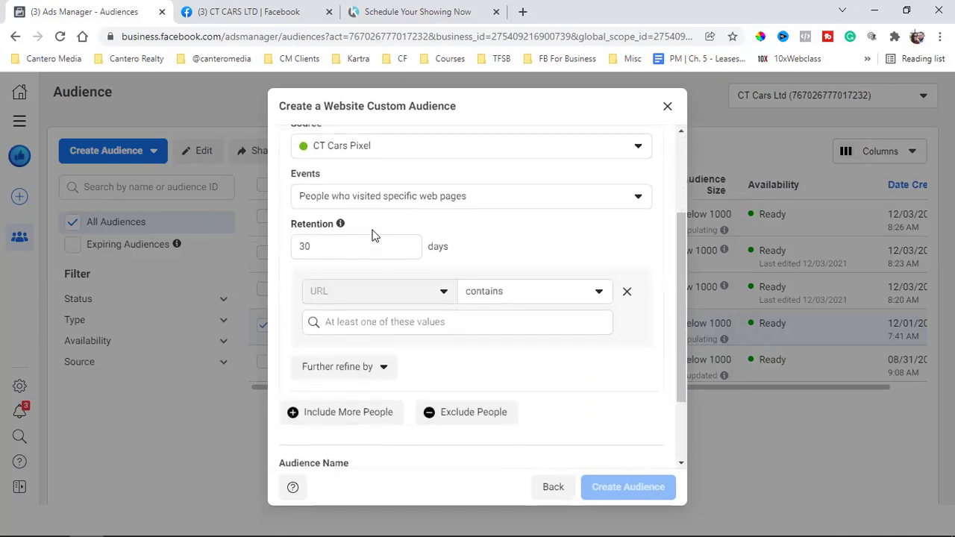
double_click(359, 242)
type("90")
left_click(369, 322)
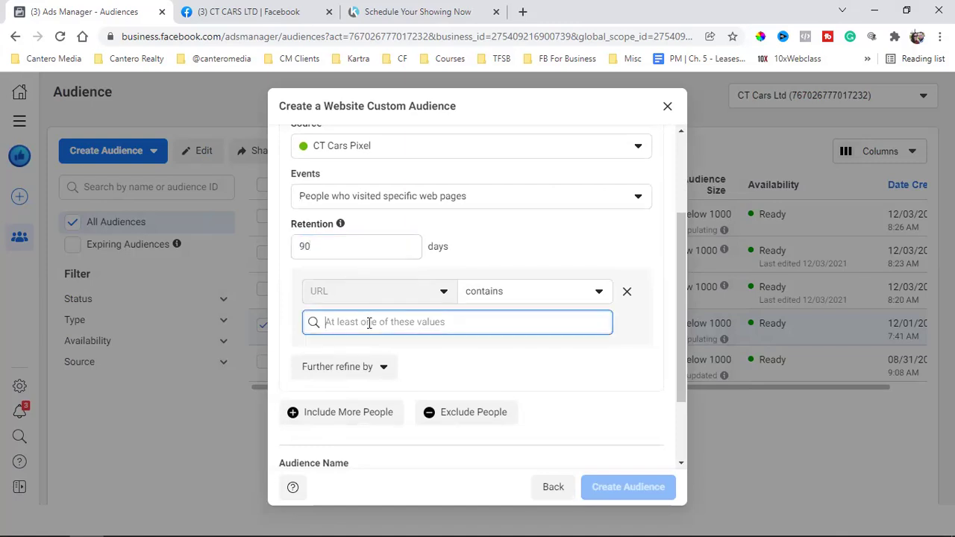
key("ctrl+v")
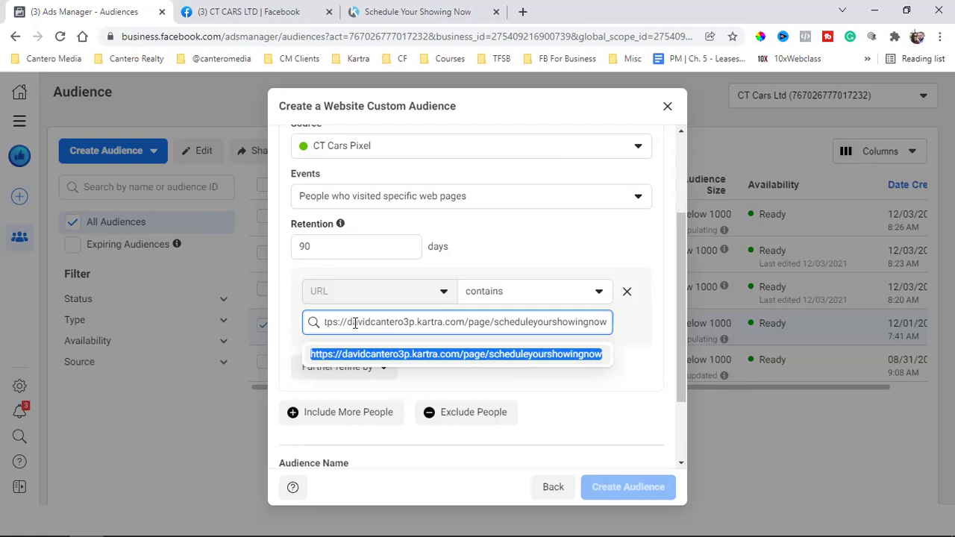
left_click(354, 322)
key("BackSpace")
key("BackSpace")
key("BackSpace")
key("BackSpace")
key("BackSpace")
key("BackSpace")
key("BackSpace")
key("BackSpace")
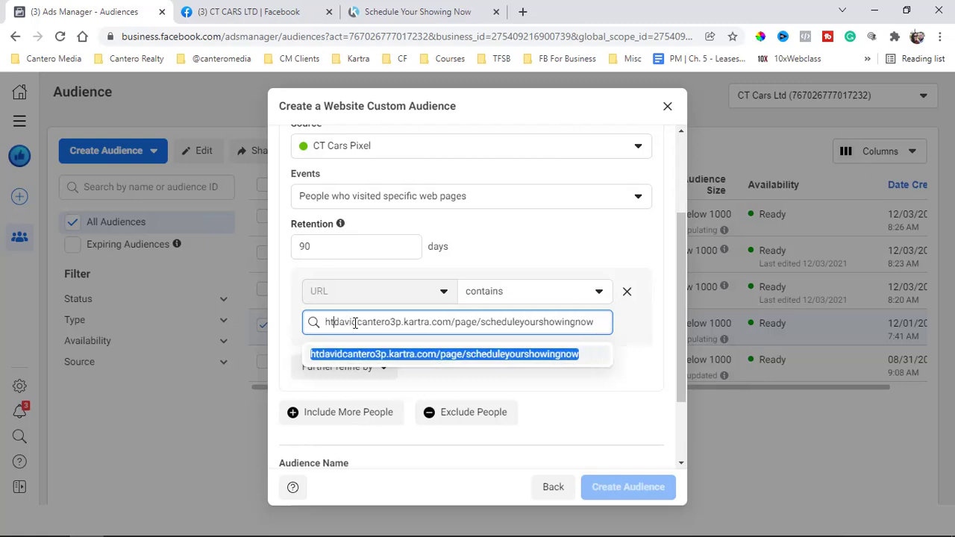
left_click(371, 356)
scroll(448, 366, "down", 2)
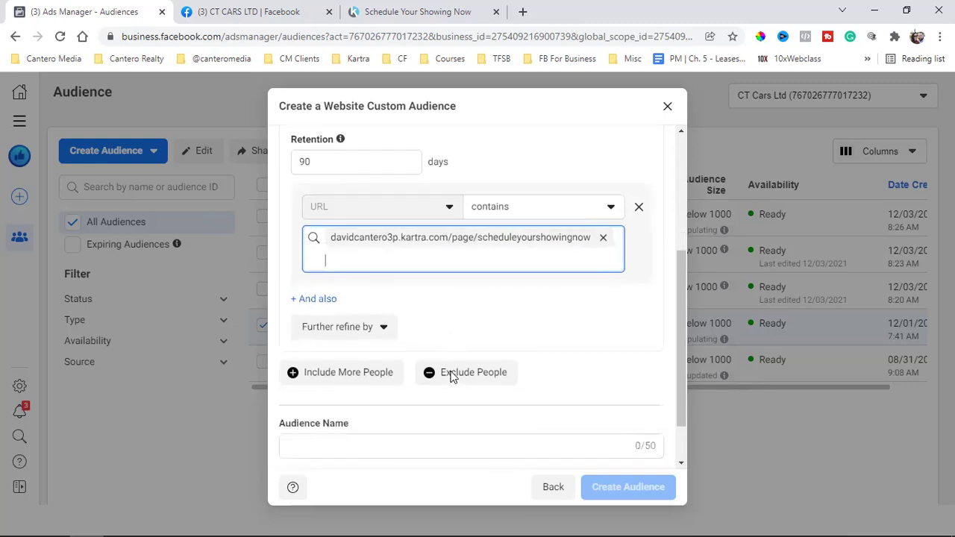
left_click(448, 382)
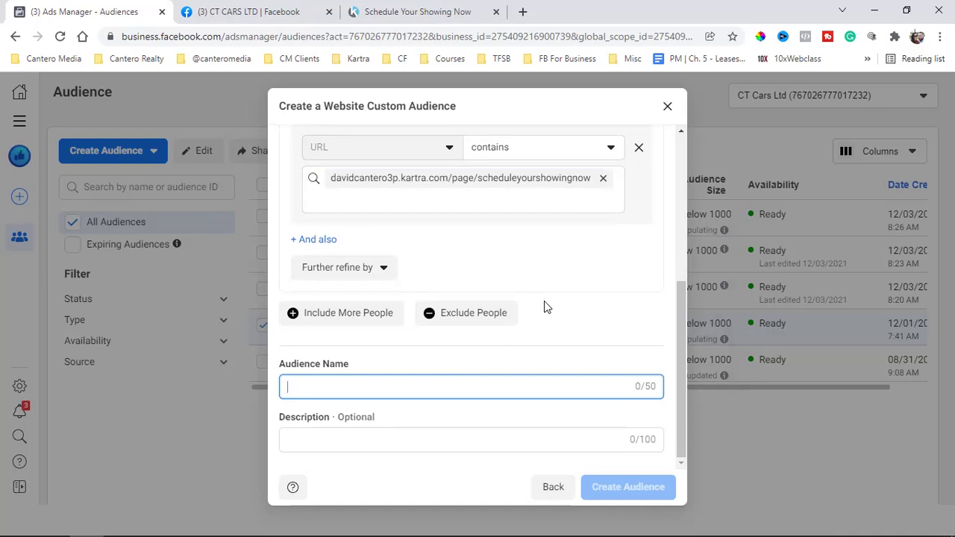
left_click(663, 111)
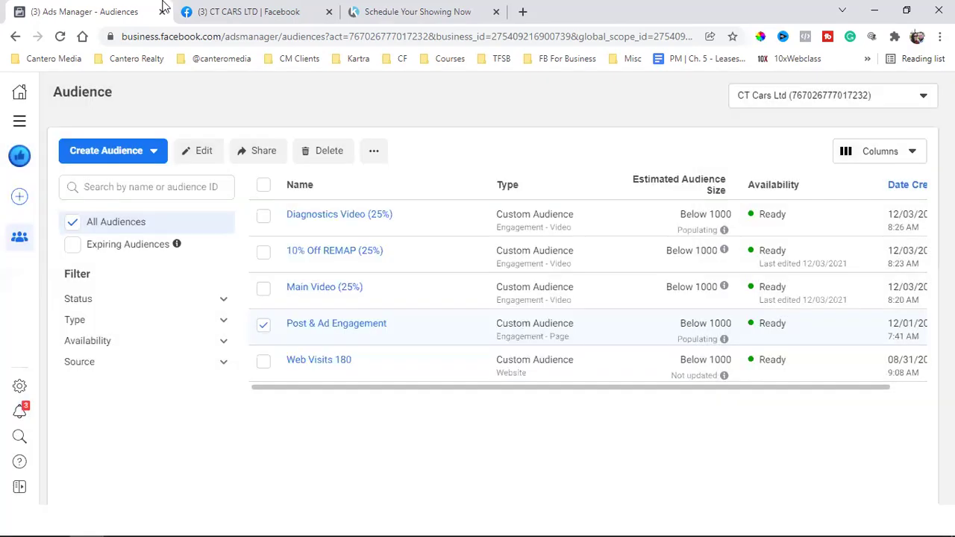
Step: Review the CT CARS LTD Facebook posts, and examine the thank-you page's heading and web address
left_click(224, 11)
scroll(533, 340, "down", 2)
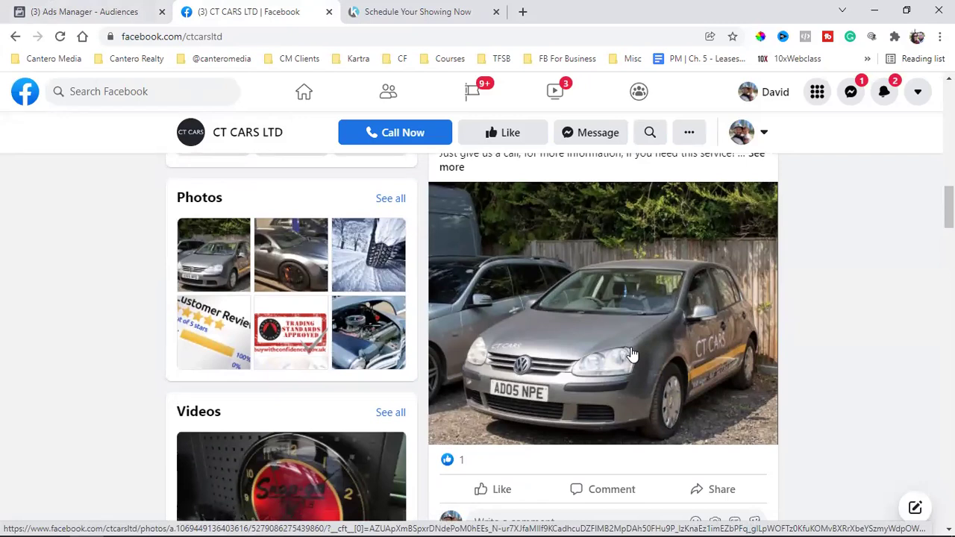
left_click(427, 8)
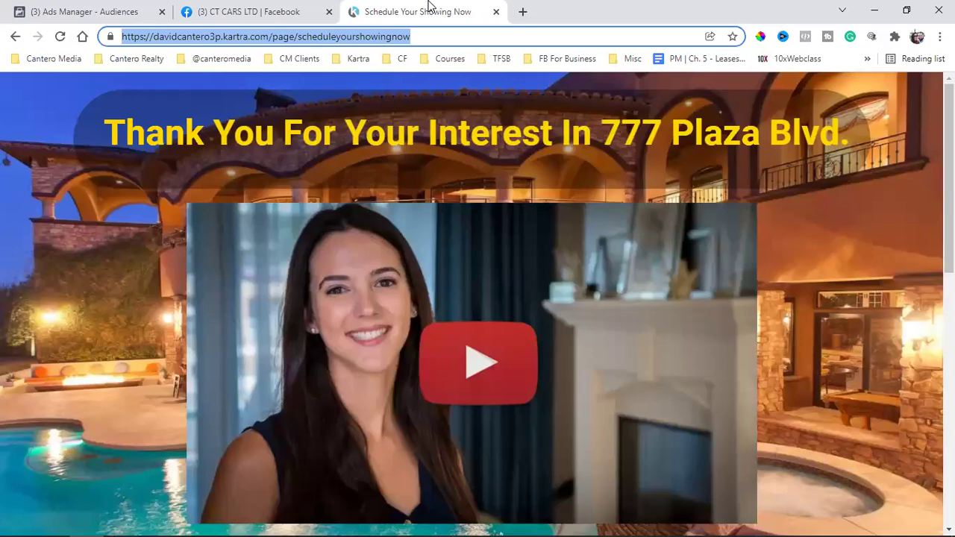
triple_click(136, 143)
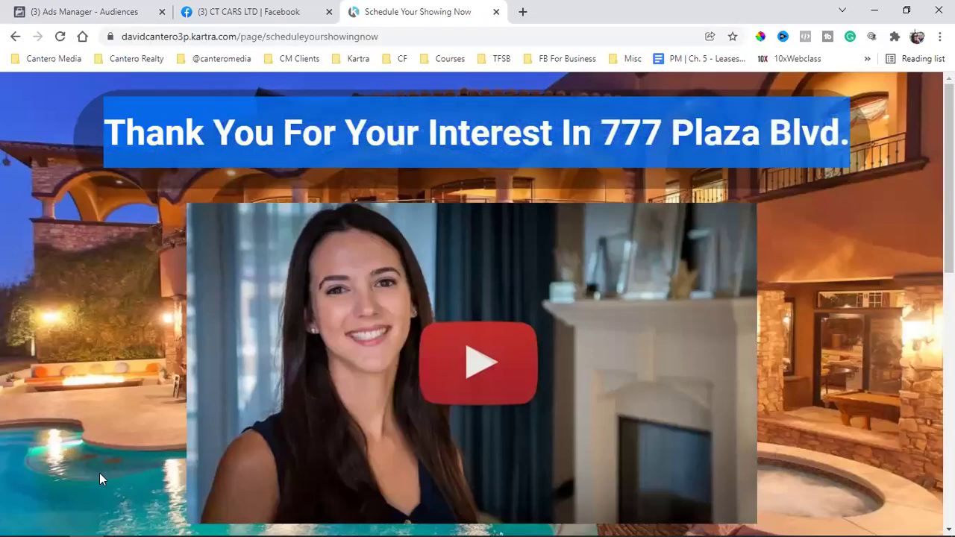
left_click(225, 42)
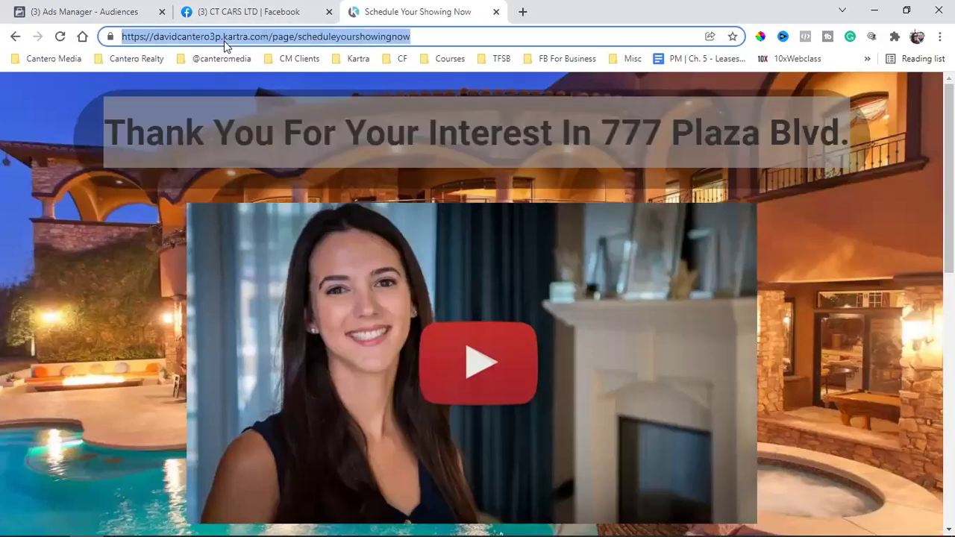
Step: Deselect the "Post & Ad Engagement" audience in Ads Manager, and check the CT CARS LTD Facebook posts before returning to the audience list
left_click(75, 11)
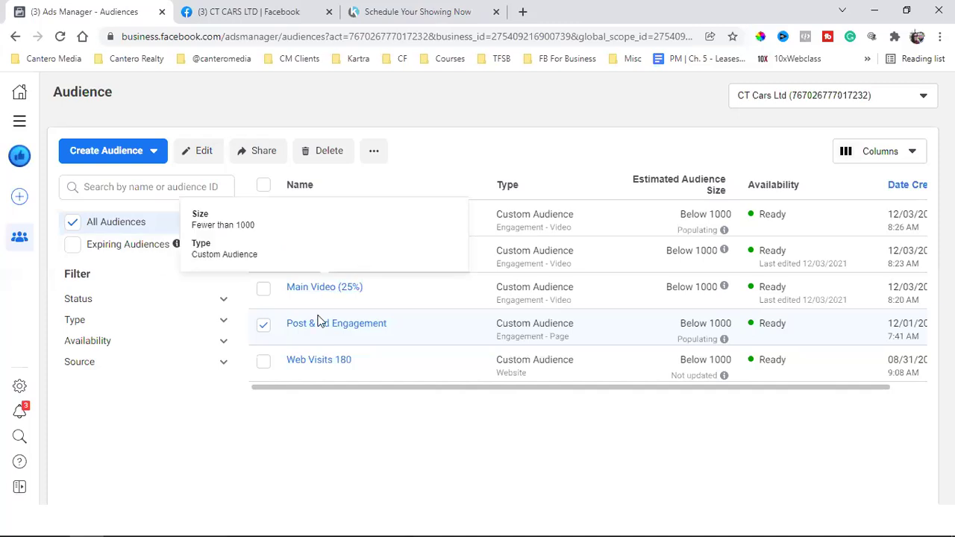
left_click(263, 325)
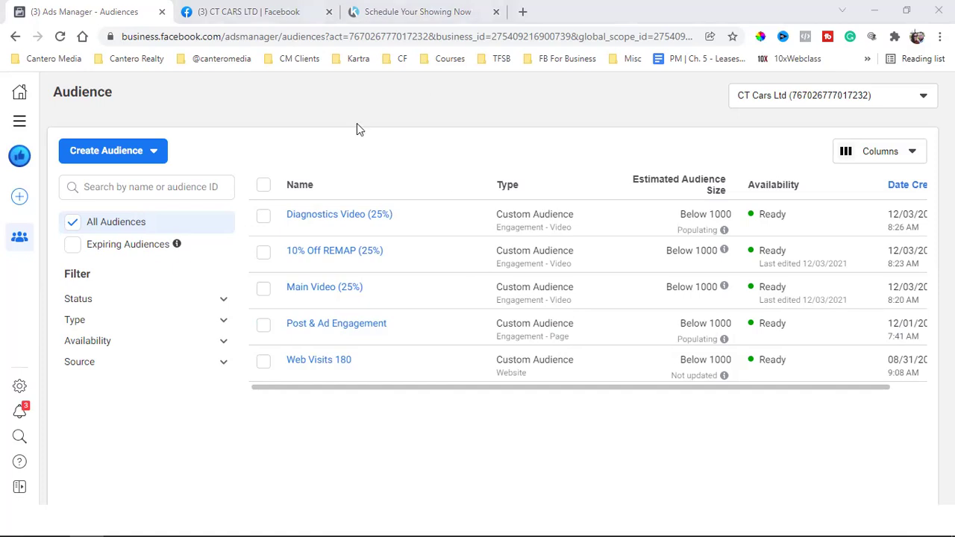
left_click(272, 9)
scroll(580, 316, "down", 4)
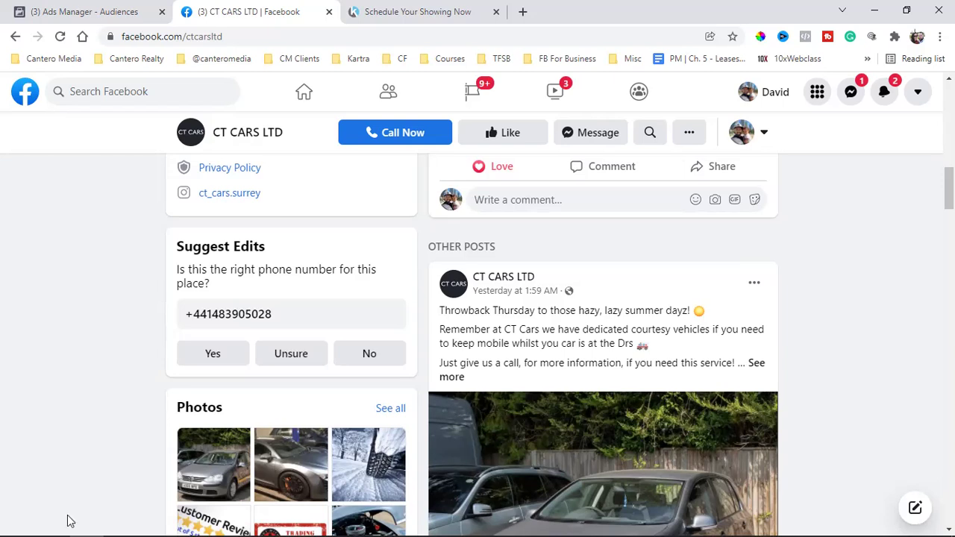
left_click(76, 11)
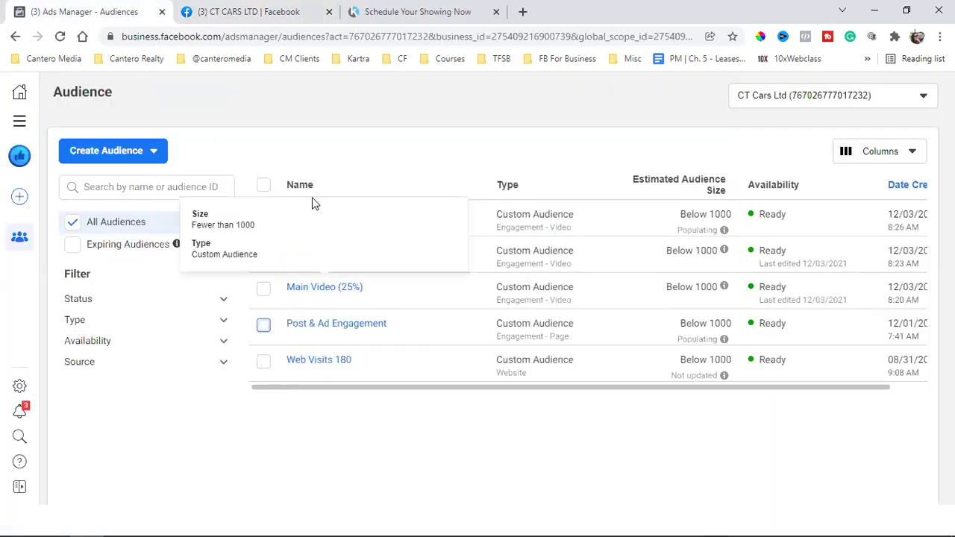